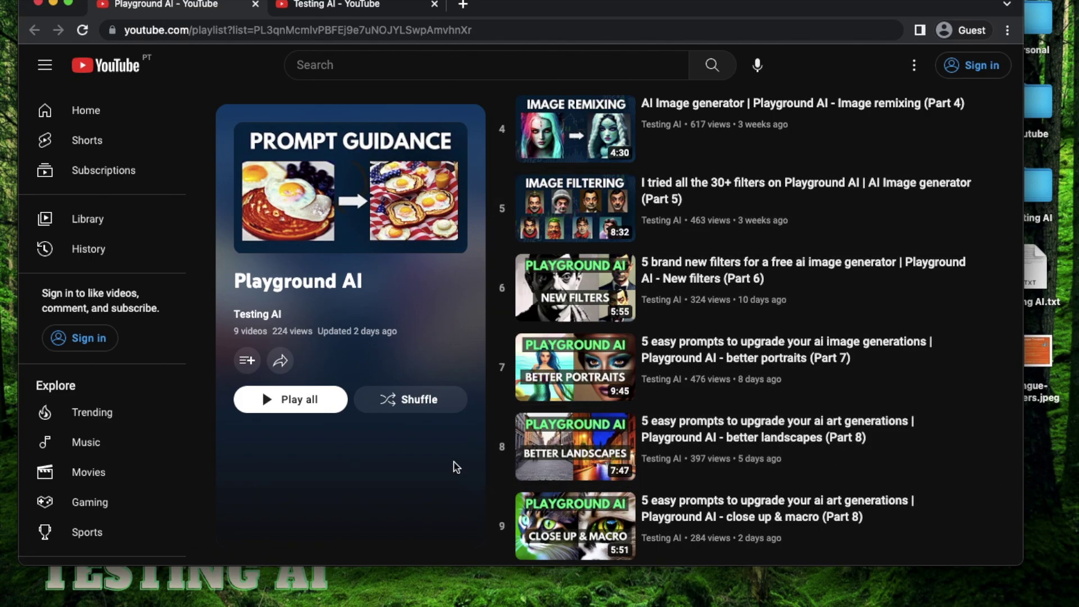
Switch to the Testing AI channel tab, then to the Playground AI community feed
click(310, 8)
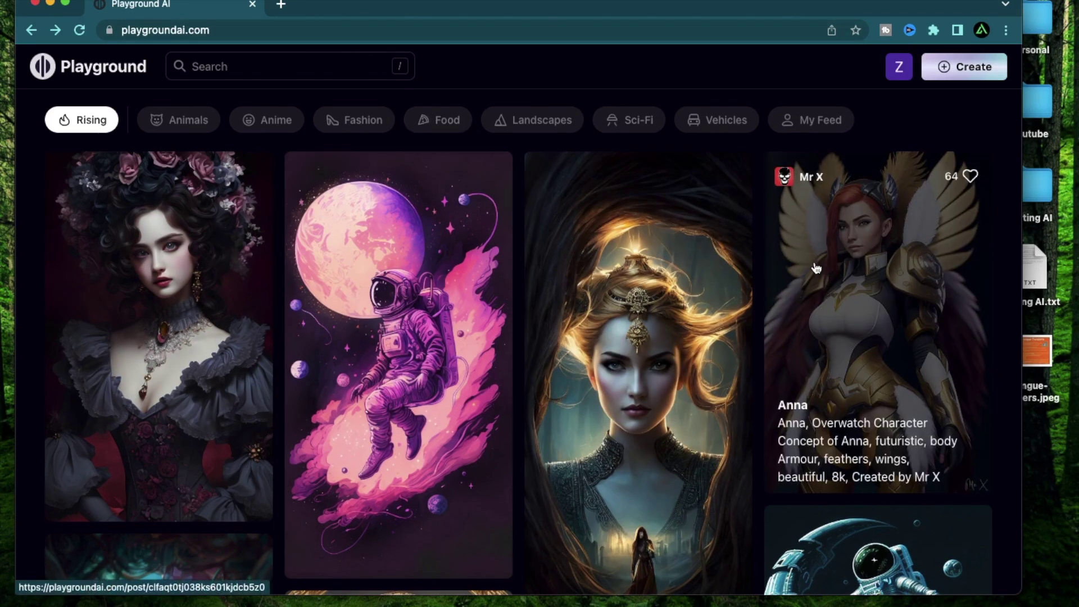
scroll(816, 268, down, 10)
scroll(816, 268, down, 15)
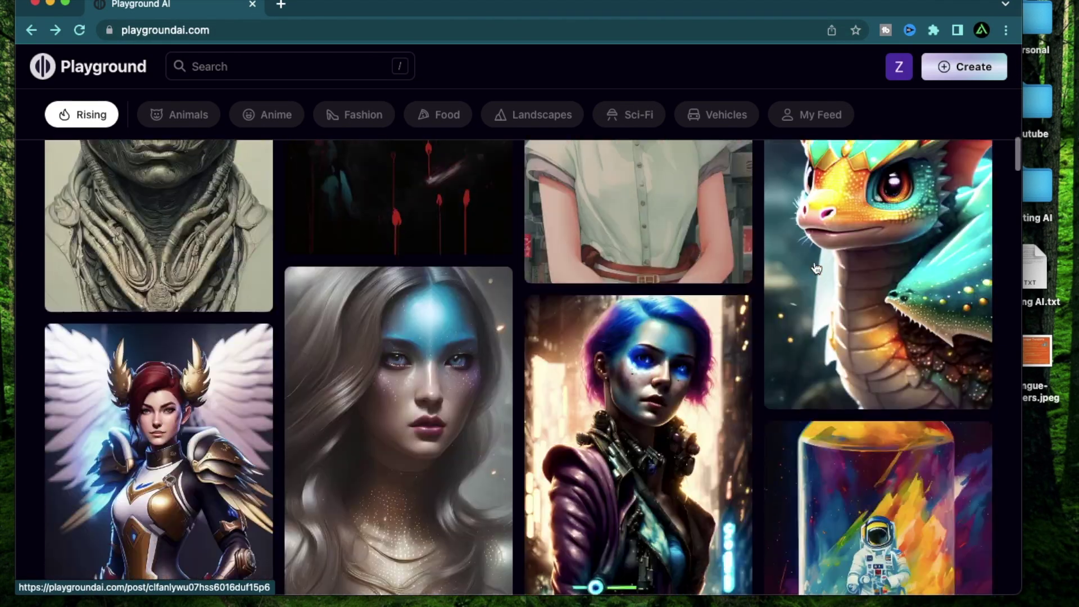
scroll(816, 268, down, 5)
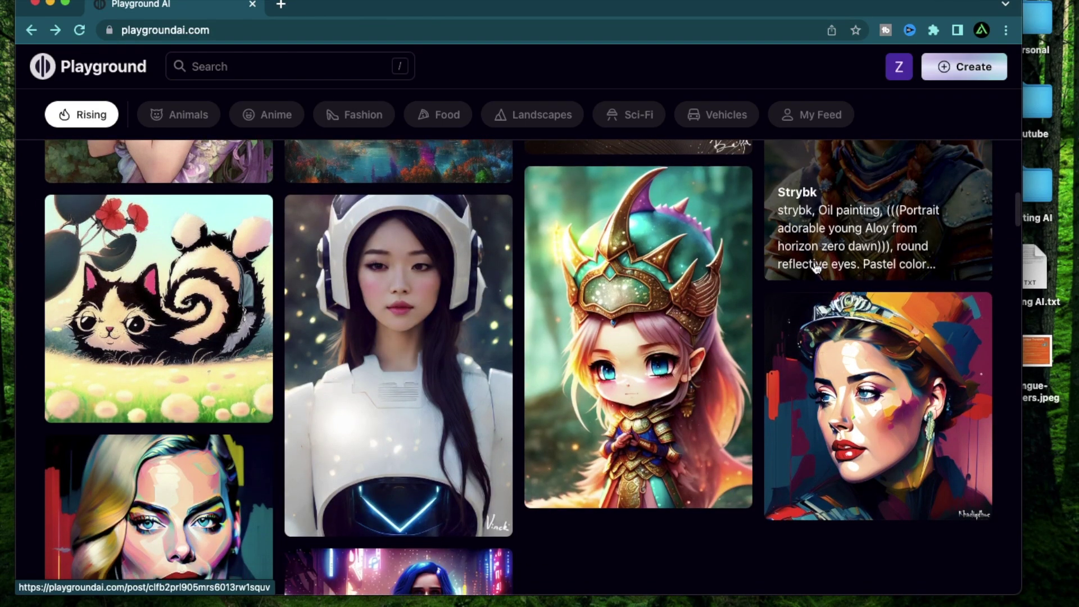
scroll(817, 303, up, 10)
scroll(817, 313, down, 10)
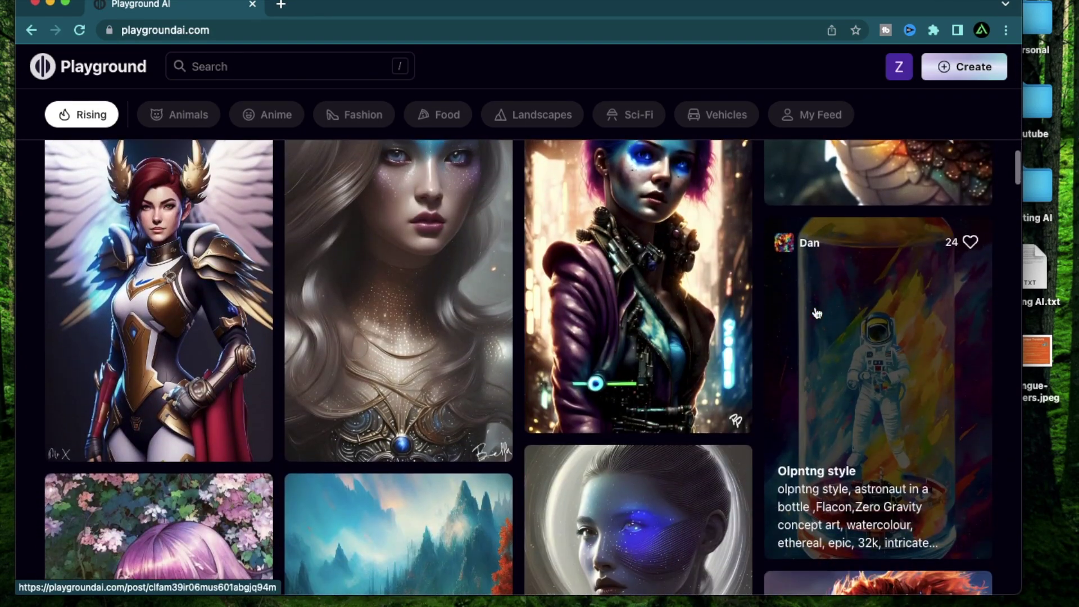
click(449, 218)
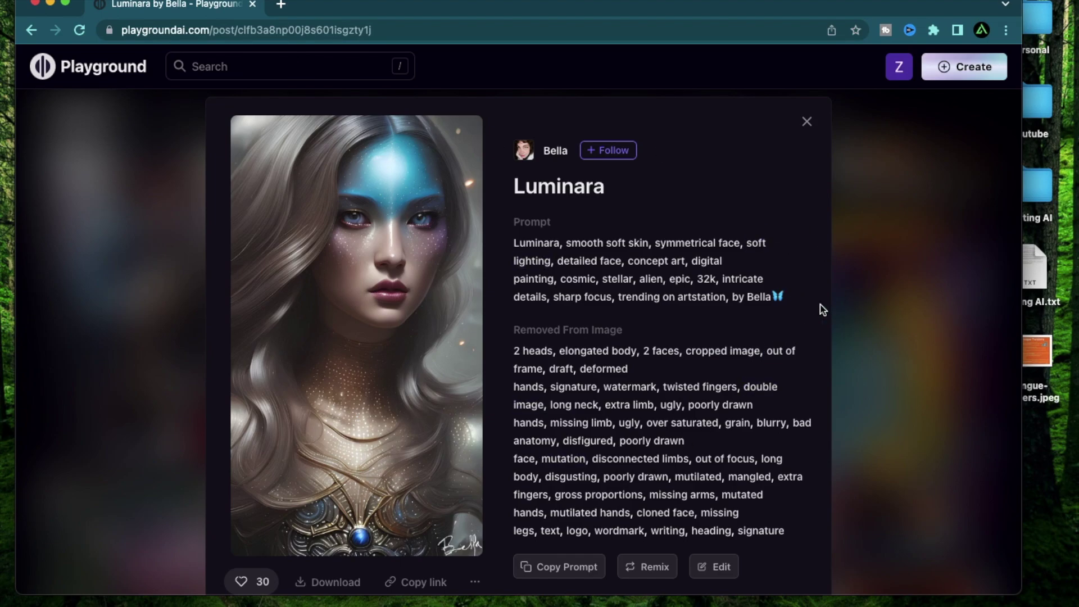
click(899, 371)
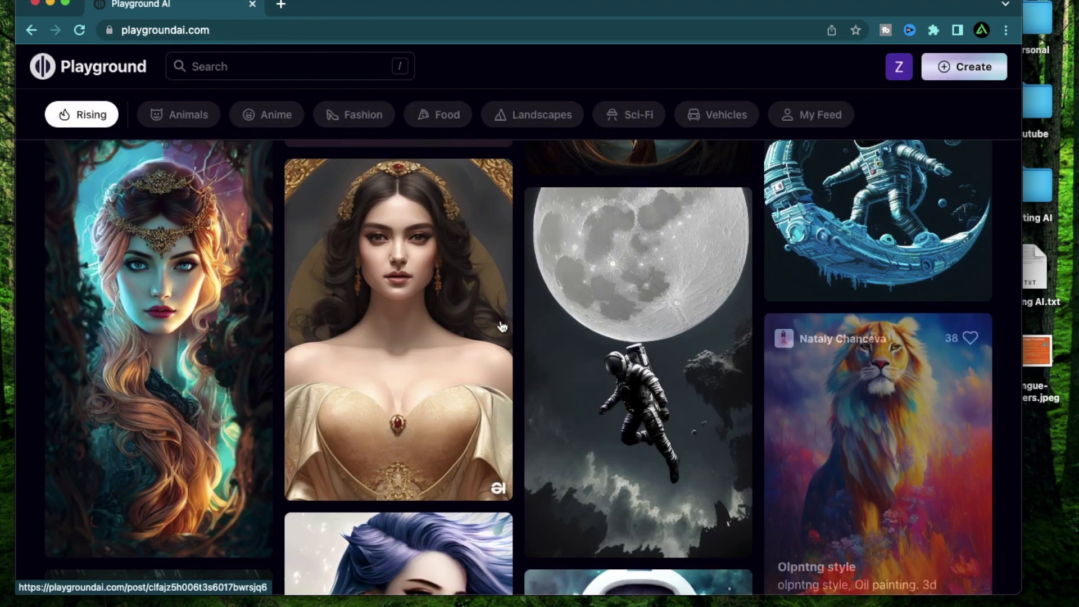
Open the Portrait of Alina post (seed 346282184) and download its image as a PNG
click(450, 341)
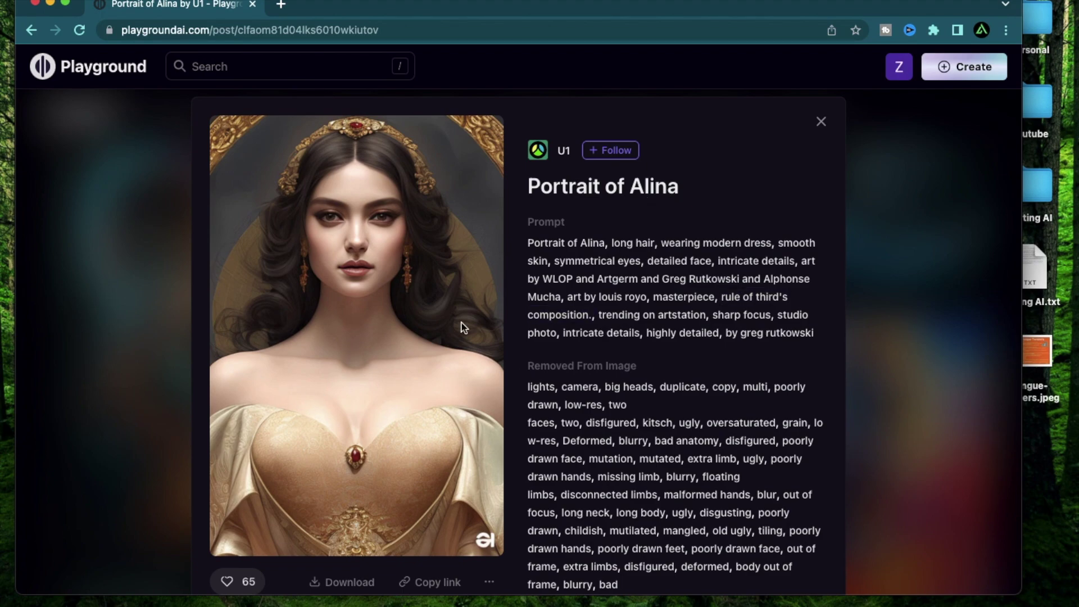
scroll(570, 197, down, 5)
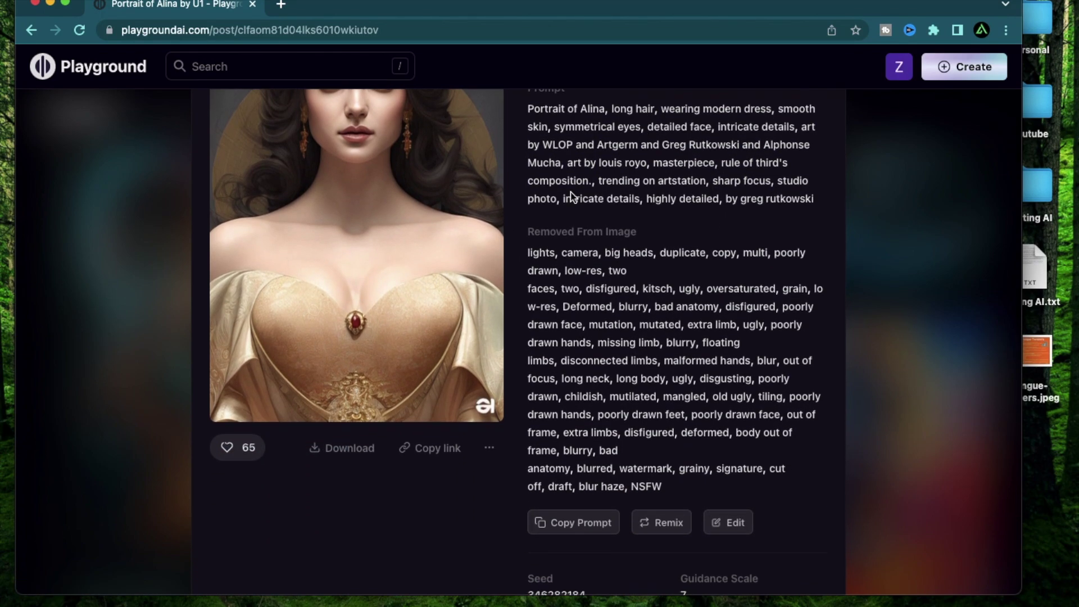
click(345, 448)
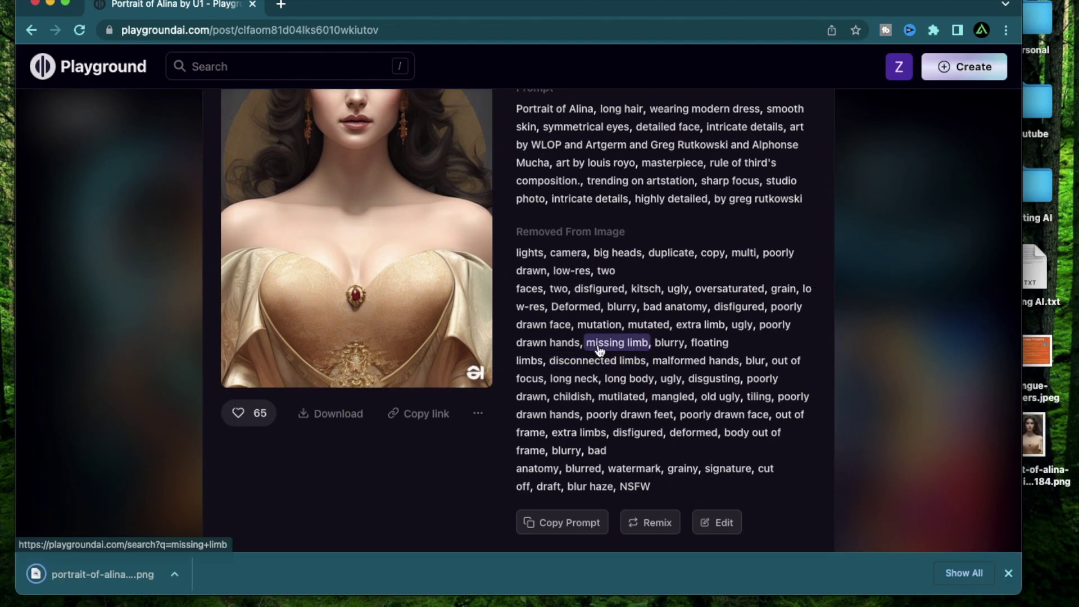
scroll(600, 350, up, 4)
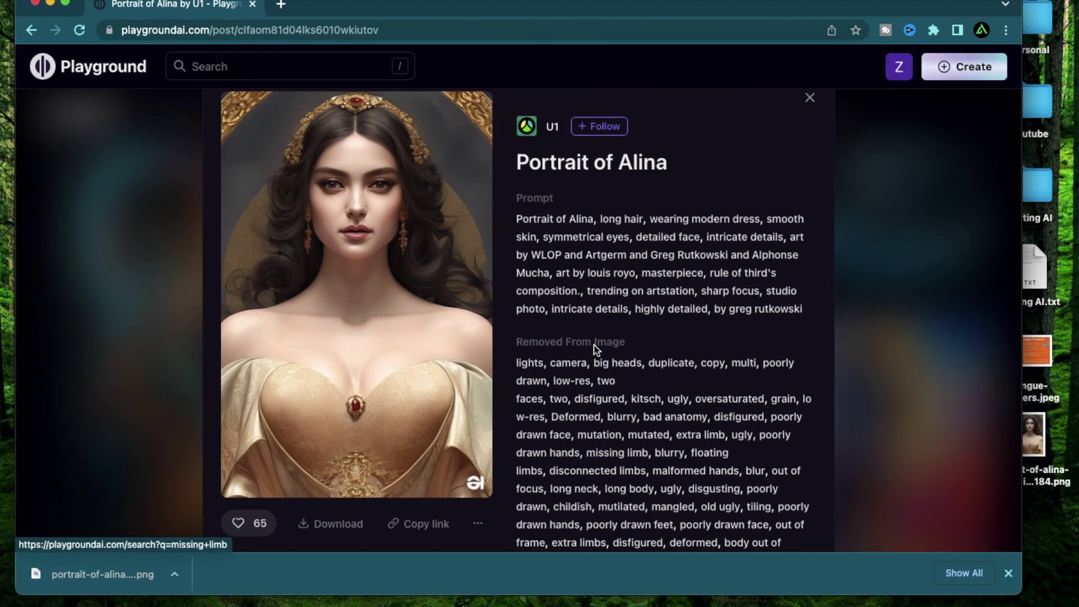
click(1009, 574)
scroll(643, 349, down, 5)
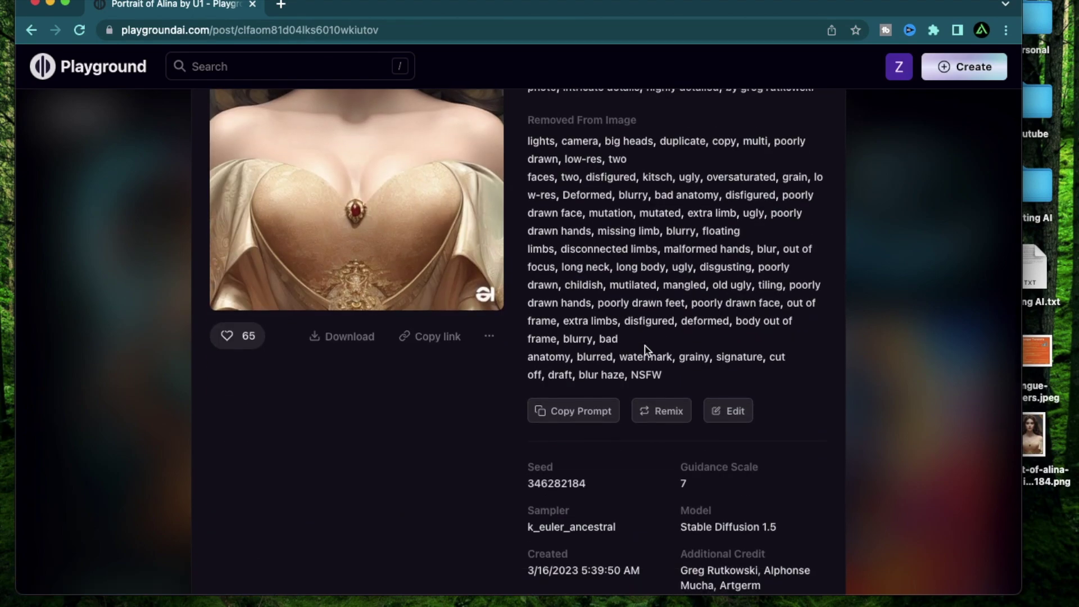
Start a remix of the Alina portrait prompt and preview the downloaded PNG
click(669, 421)
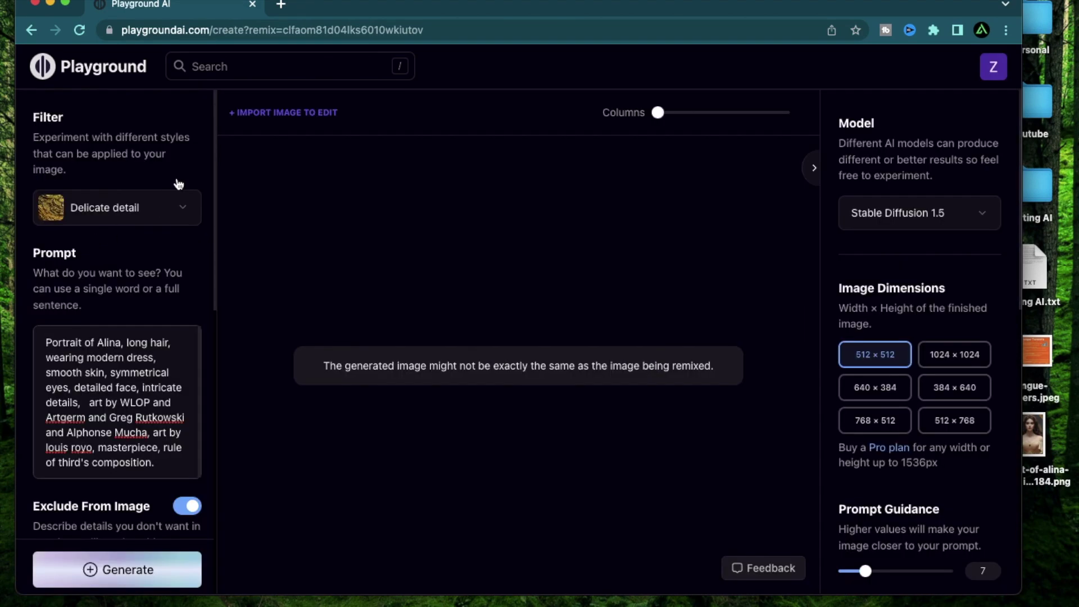
scroll(130, 267, down, 2)
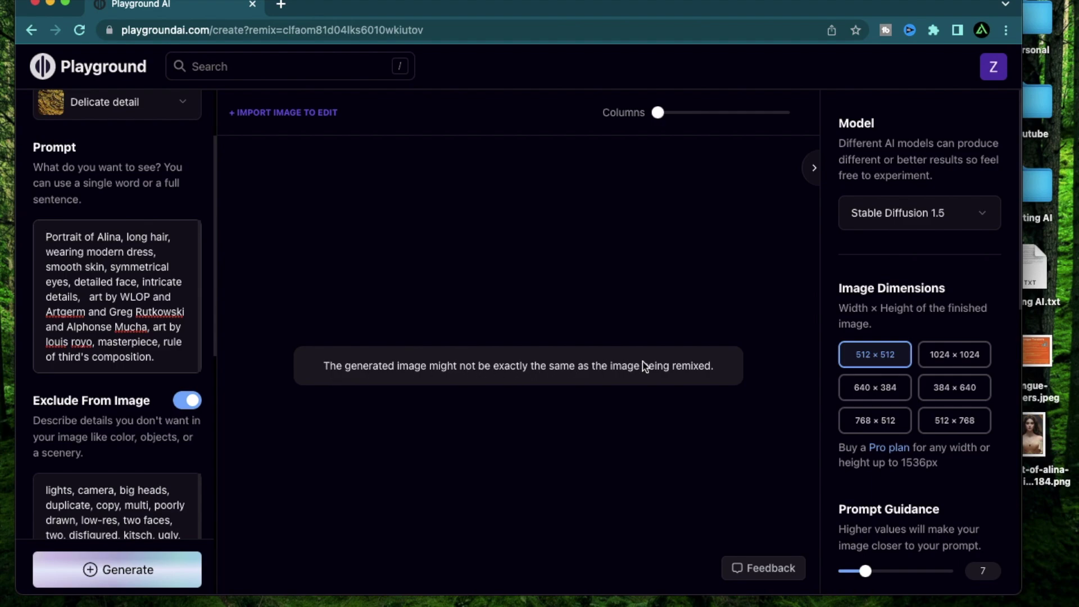
scroll(104, 430, down, 2)
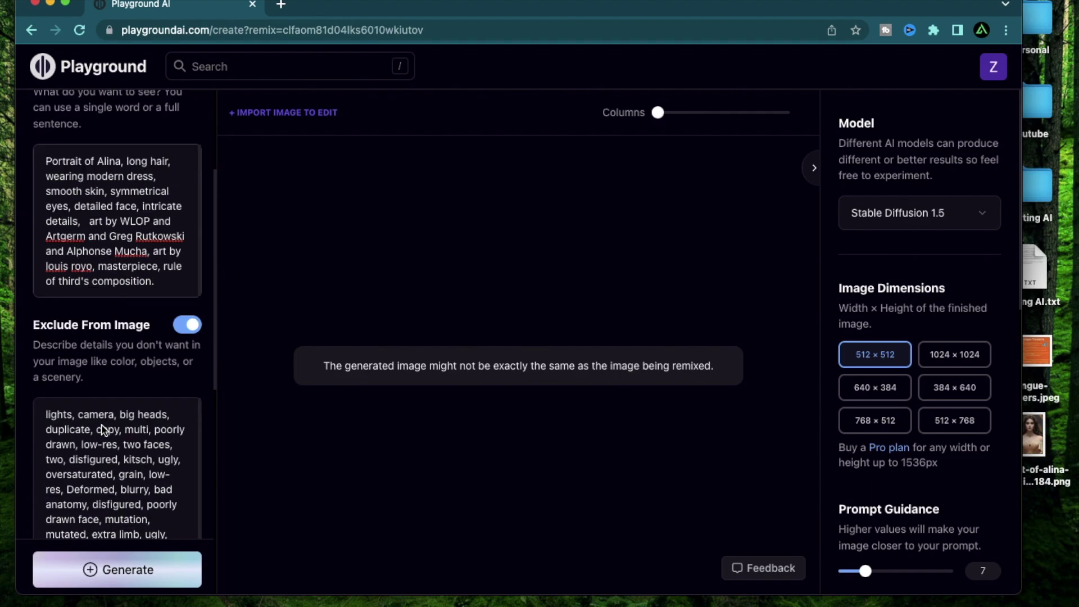
scroll(129, 427, up, 4)
click(1040, 453)
key(space)
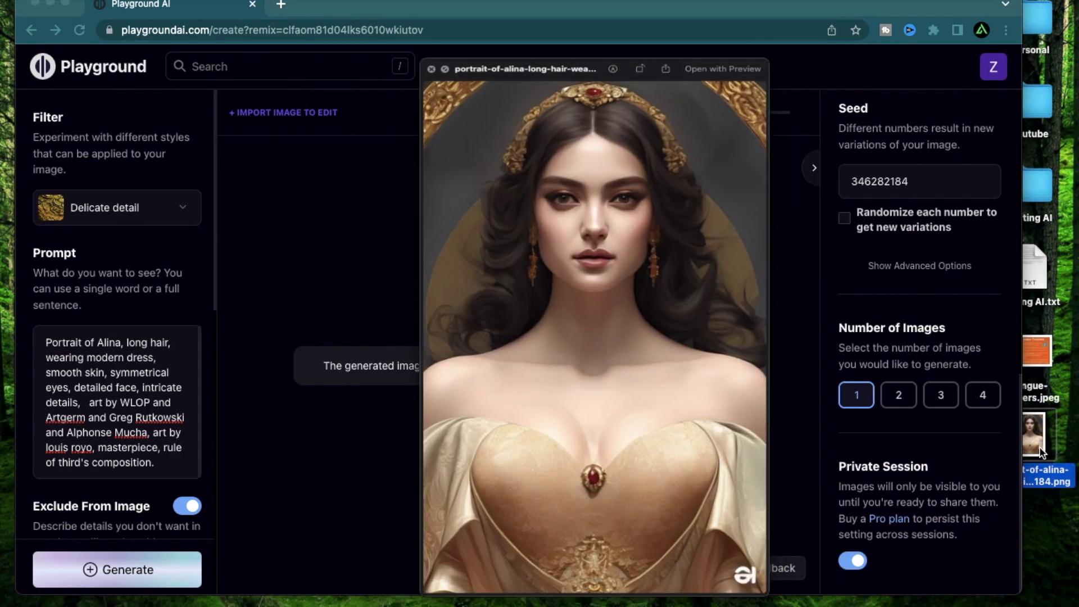
click(87, 331)
scroll(87, 337, down, 3)
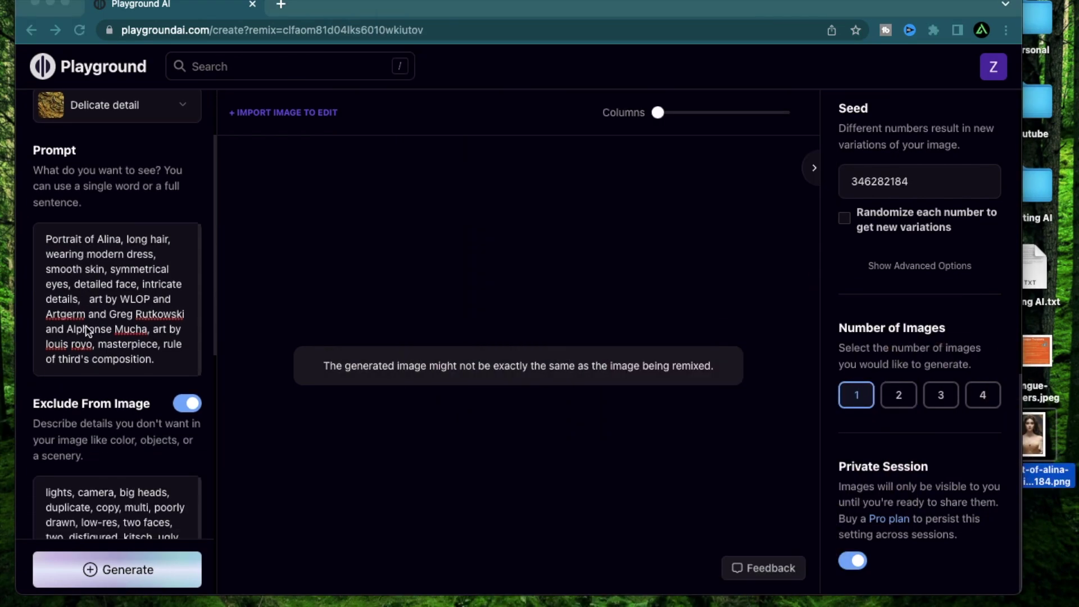
Generate a new image from the remix prompt and inspect it enlarged
click(120, 578)
click(119, 579)
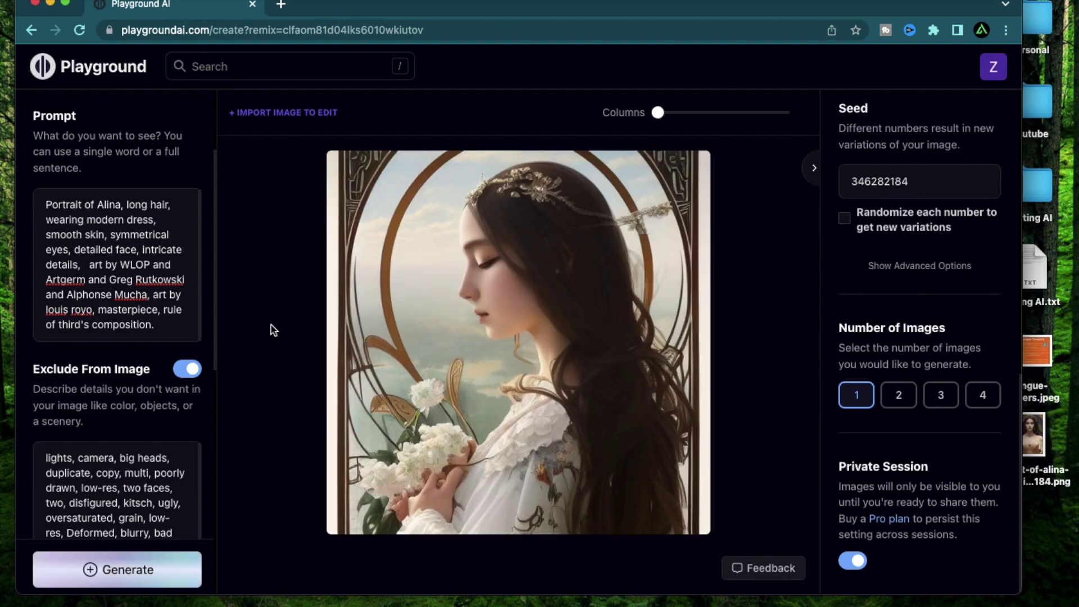
click(689, 179)
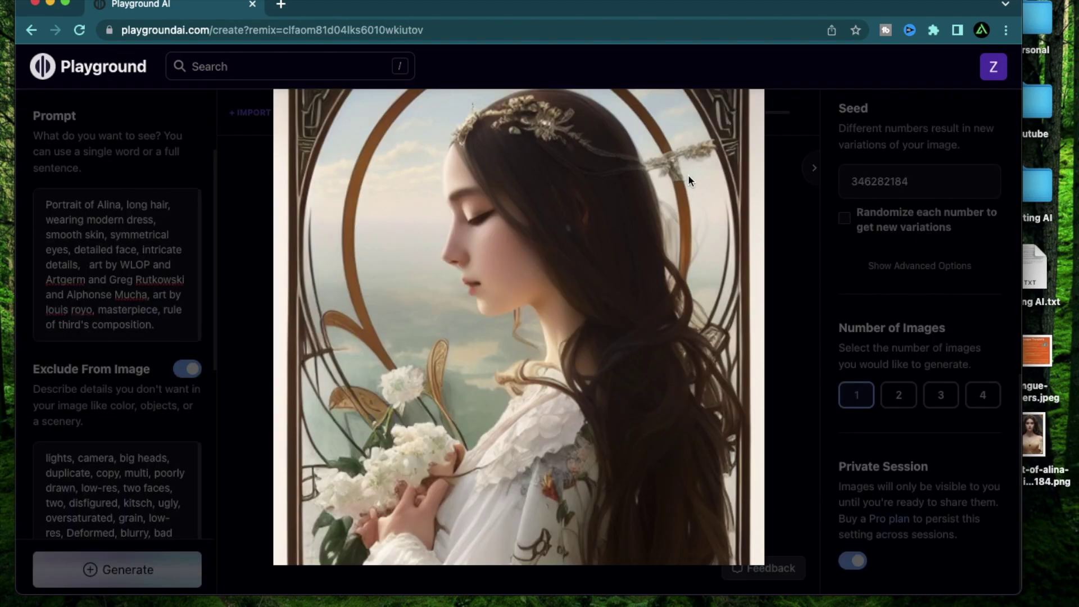
click(688, 179)
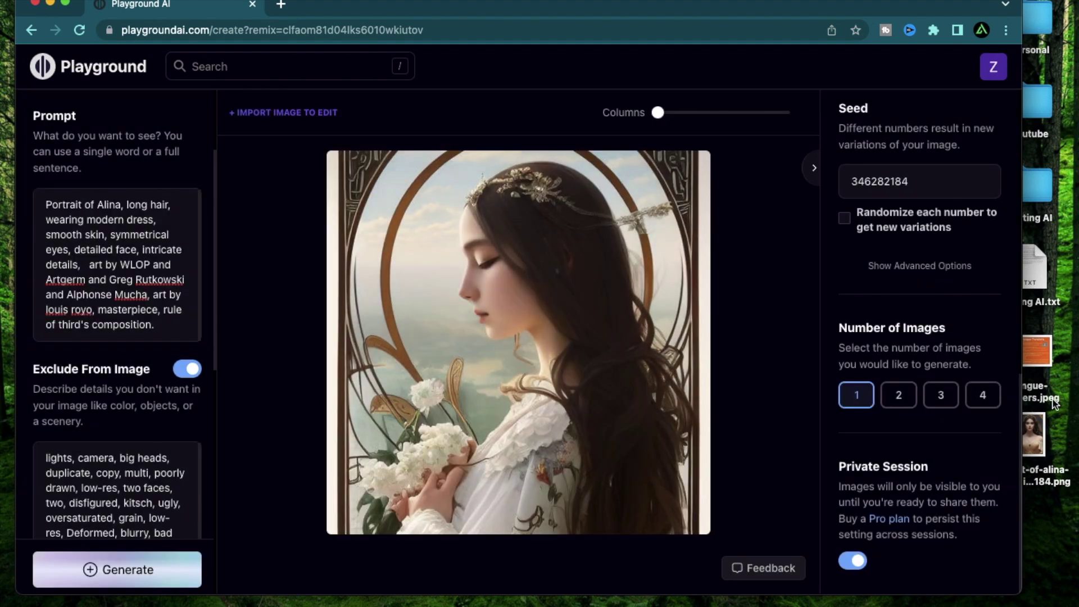
Quick Look the downloaded original portrait to compare it with the new result
click(1041, 440)
key(space)
key(space)
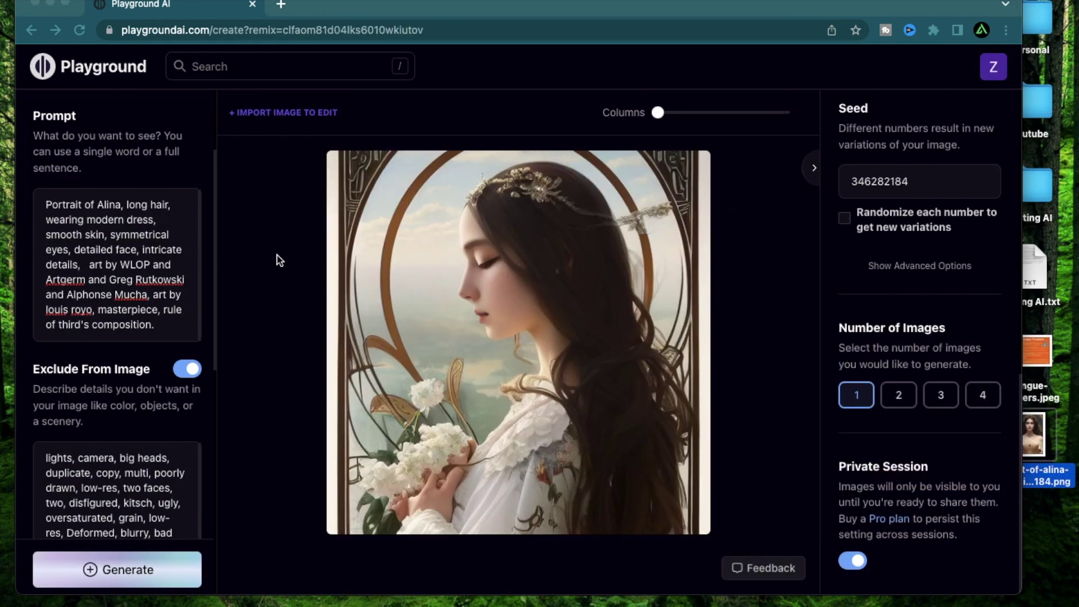
click(249, 279)
click(1040, 441)
key(space)
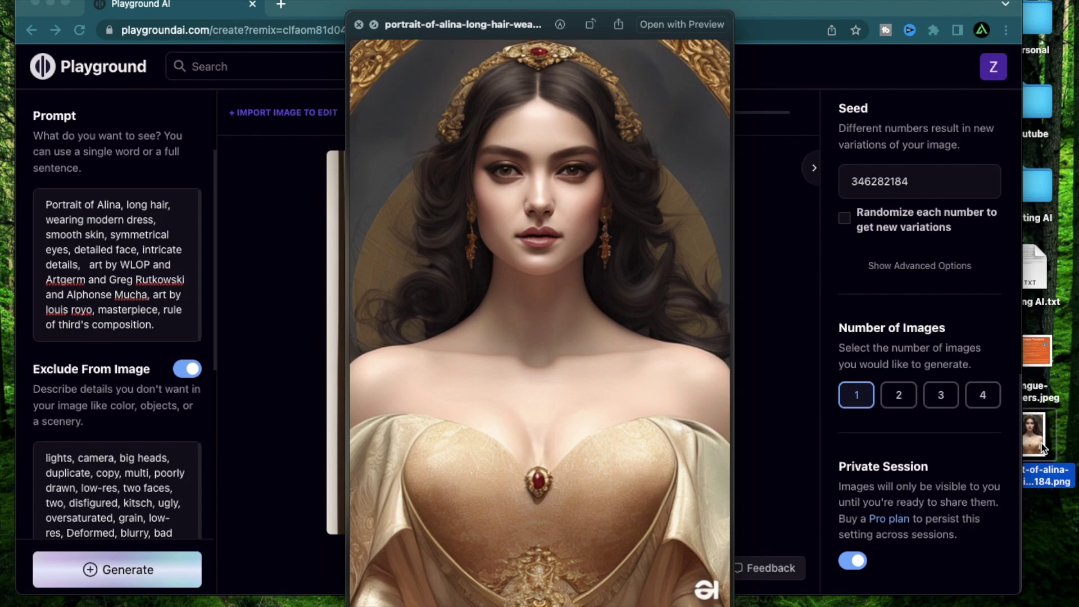
Upload the downloaded Alina portrait as the image-to-image source
key(space)
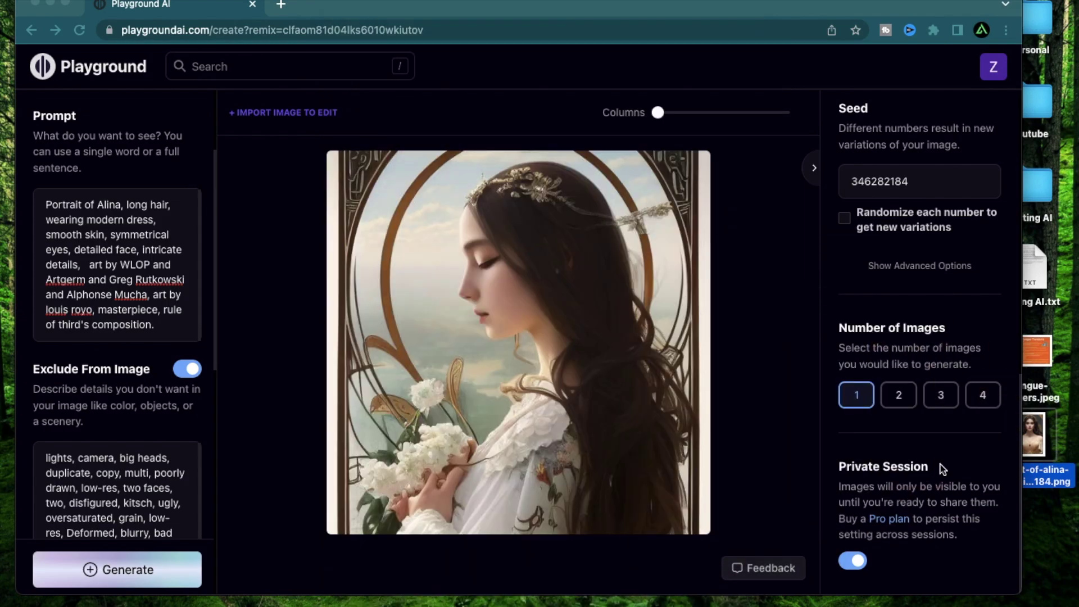
click(219, 293)
scroll(140, 316, down, 10)
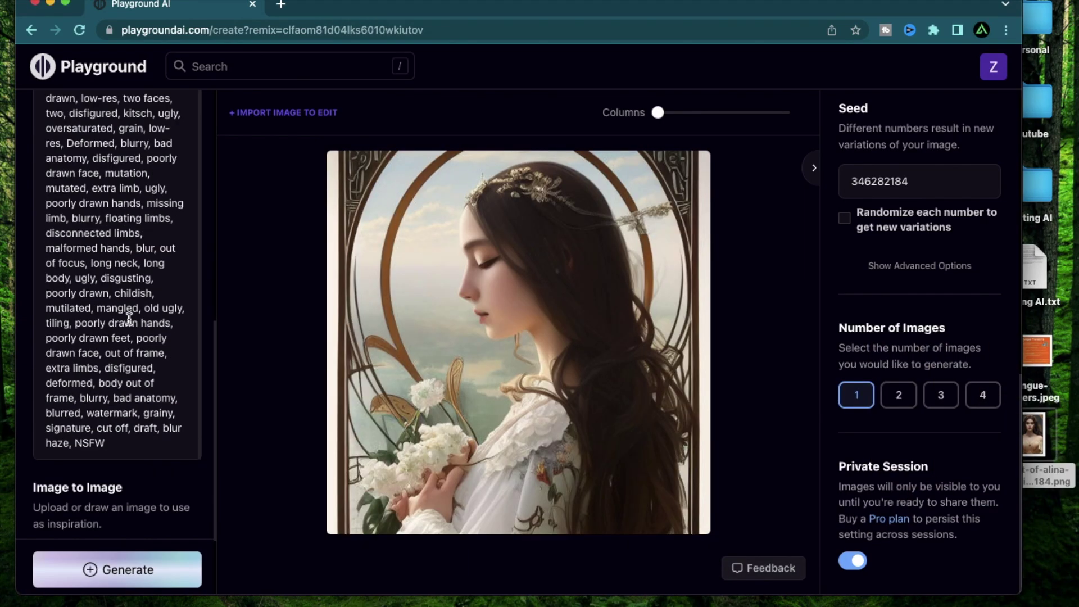
click(96, 493)
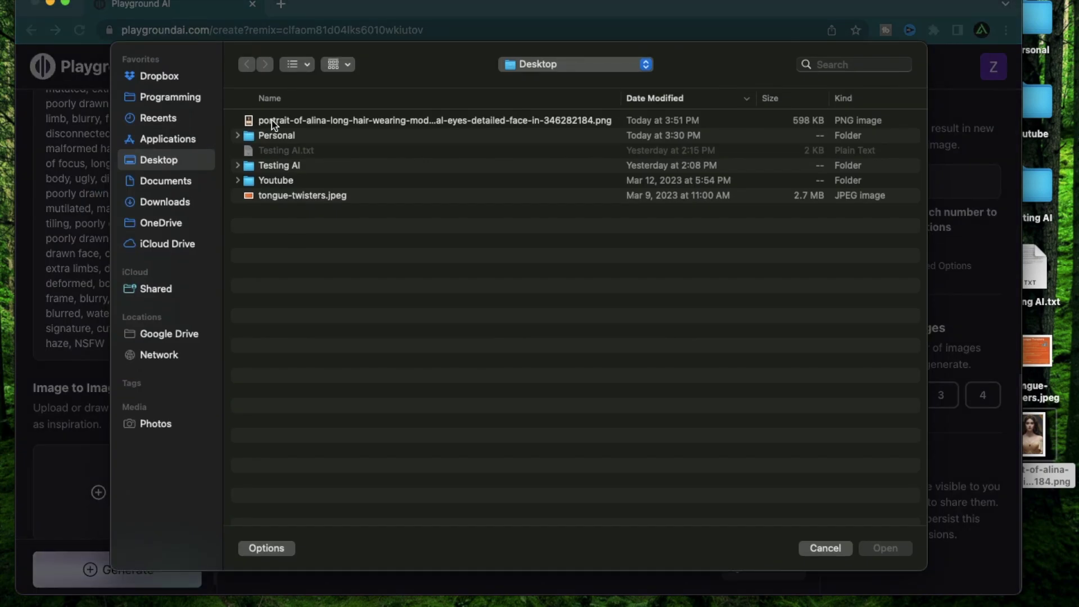
double_click(272, 125)
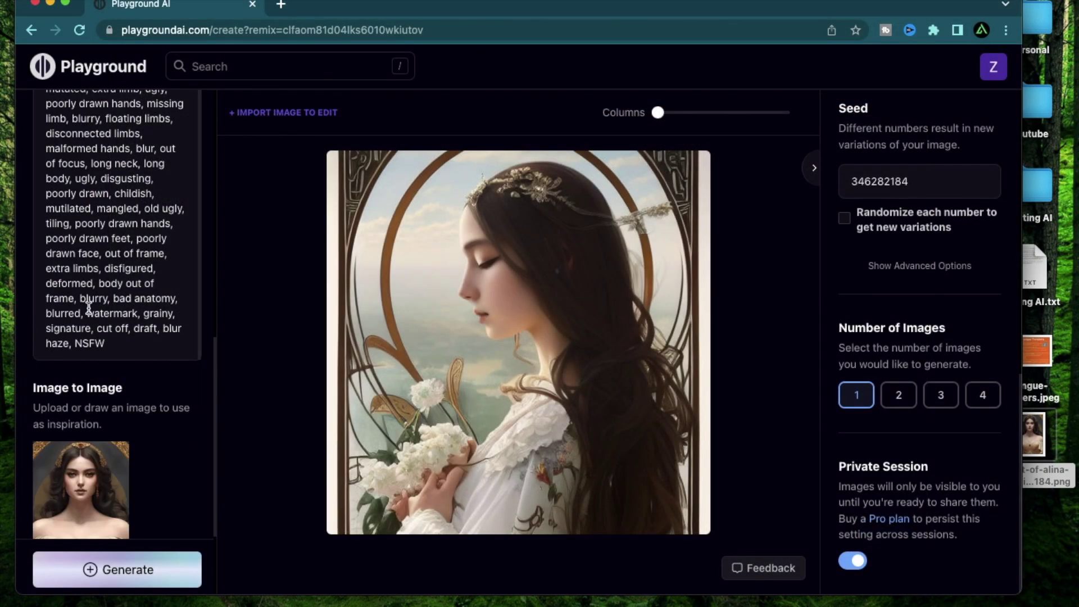
Set image strength to 80 and generate a new portrait
scroll(107, 422, down, 3)
click(130, 484)
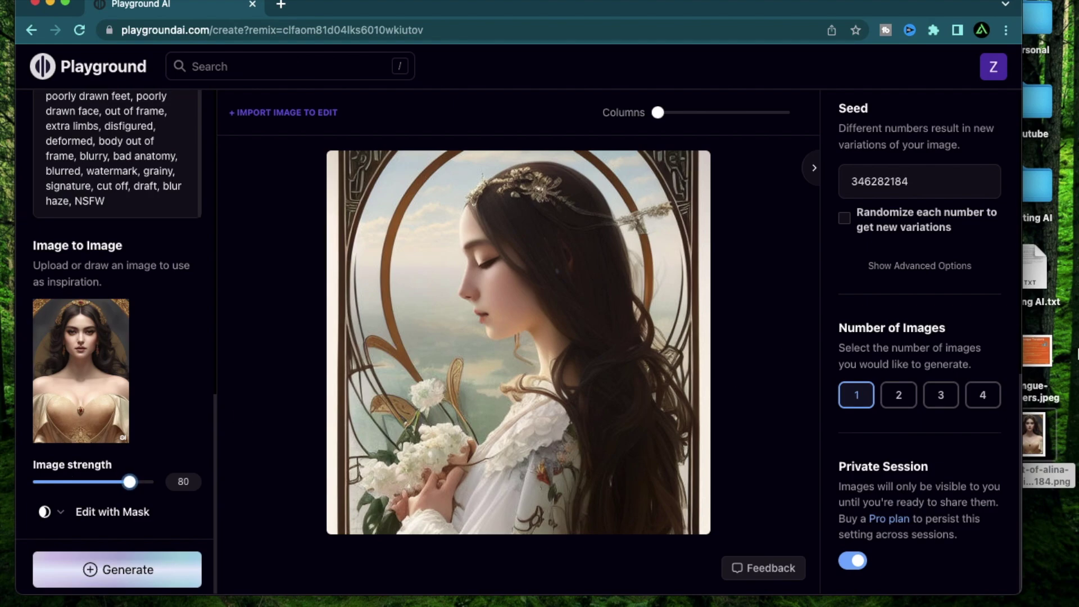
scroll(173, 307, up, 5)
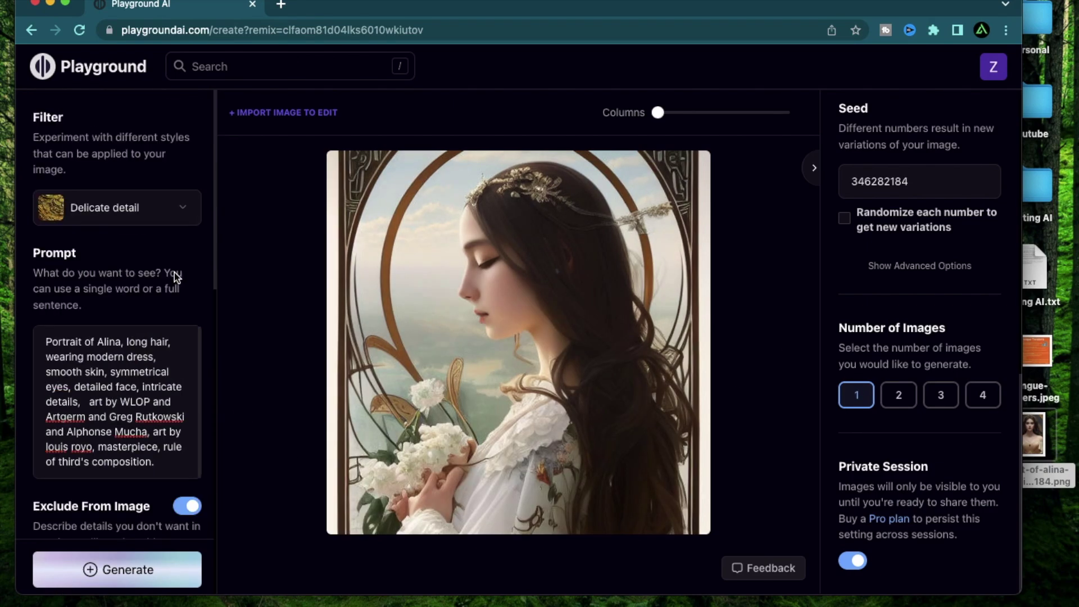
scroll(117, 365, down, 5)
click(134, 573)
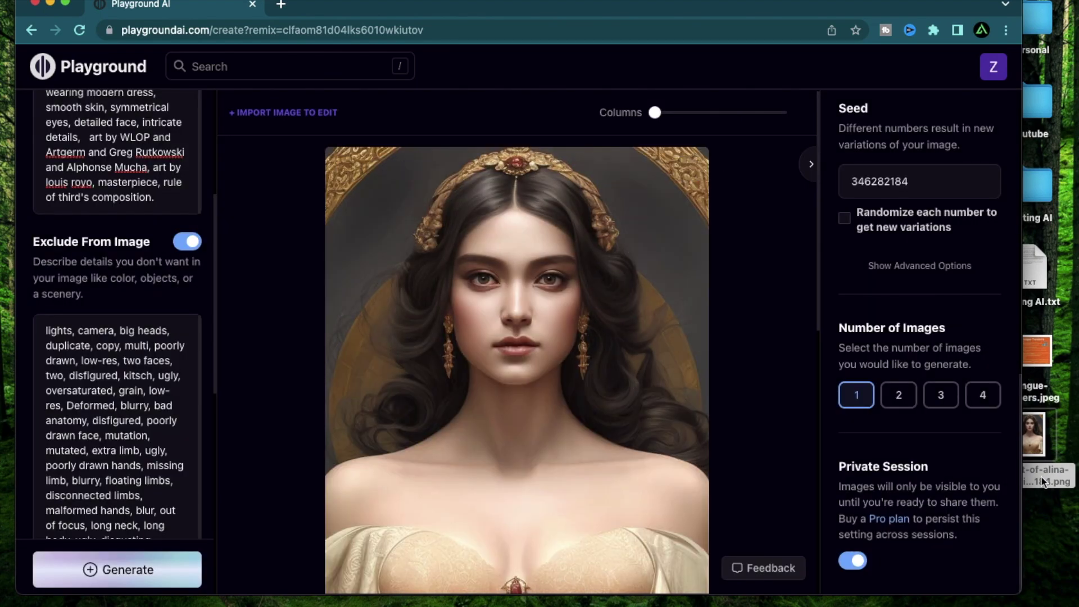
Preview the saved portrait PNG to compare it, then return to the generator page
click(1041, 476)
key(space)
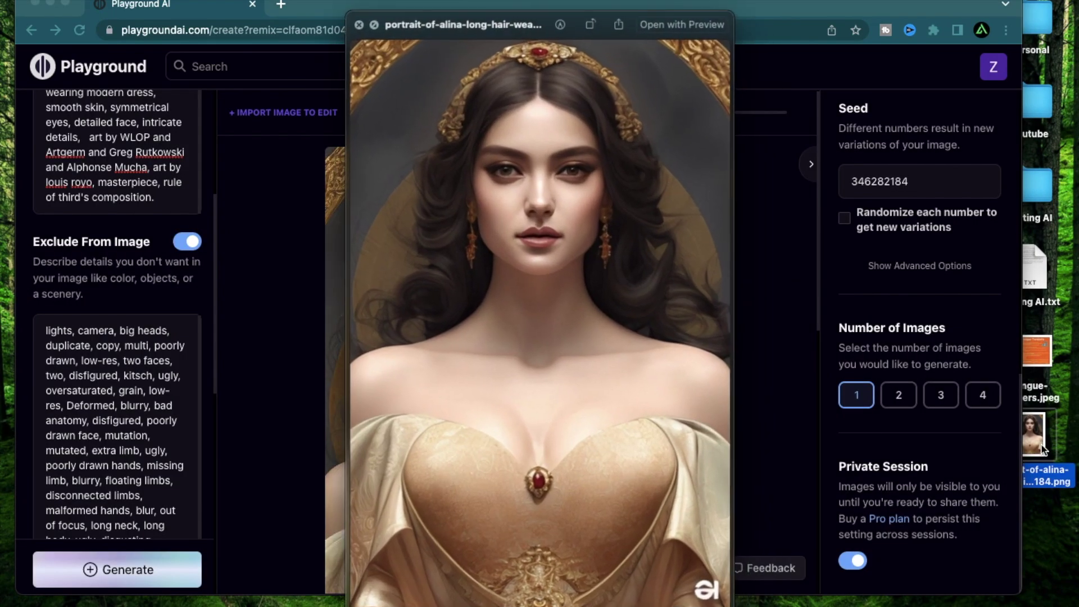
key(space)
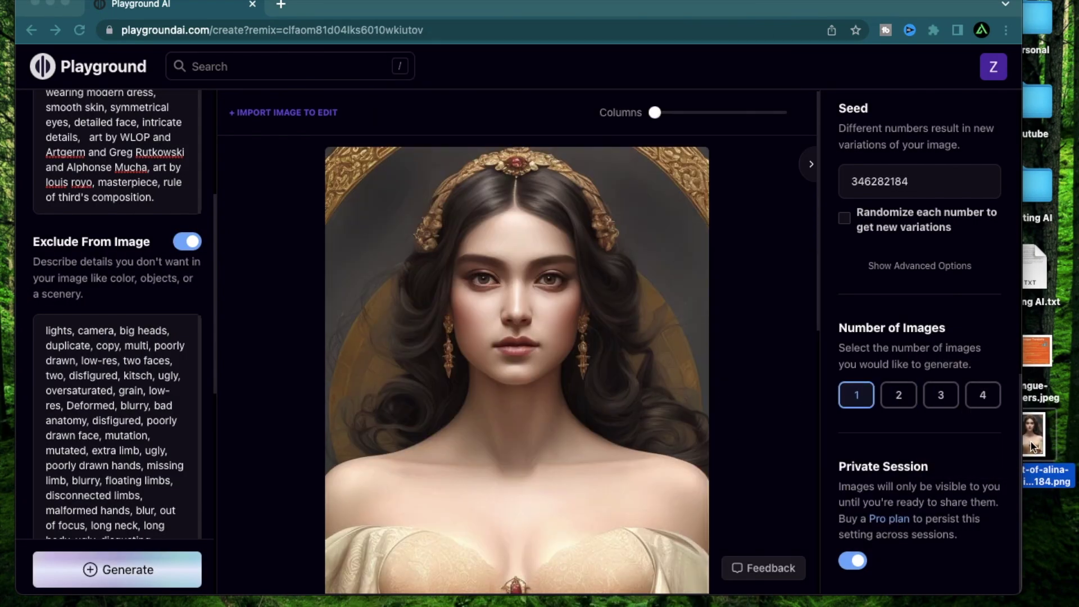
key(space)
click(674, 338)
scroll(252, 283, up, 5)
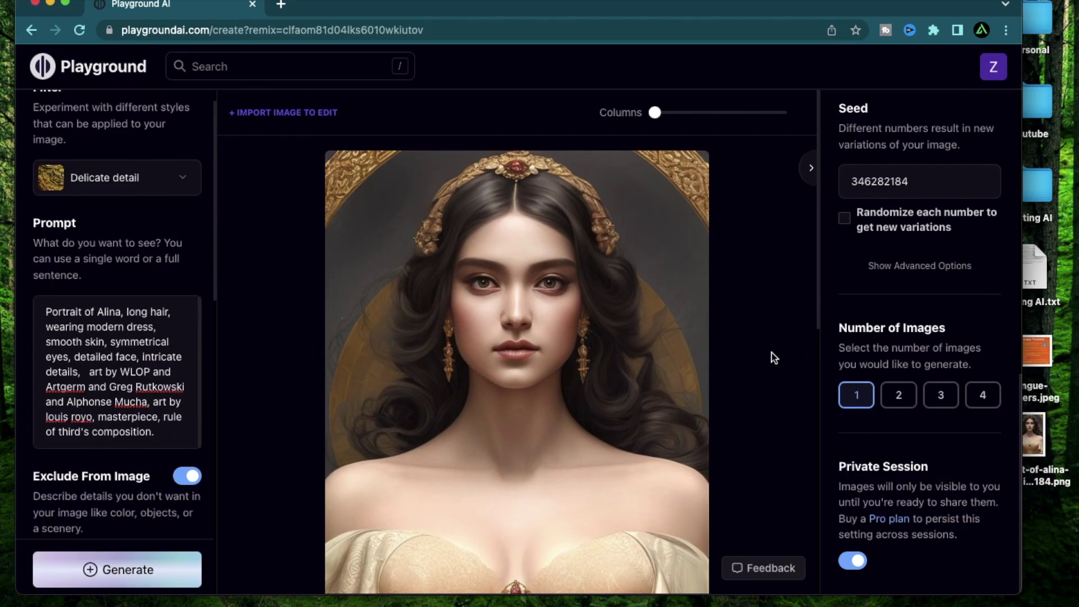
click(675, 194)
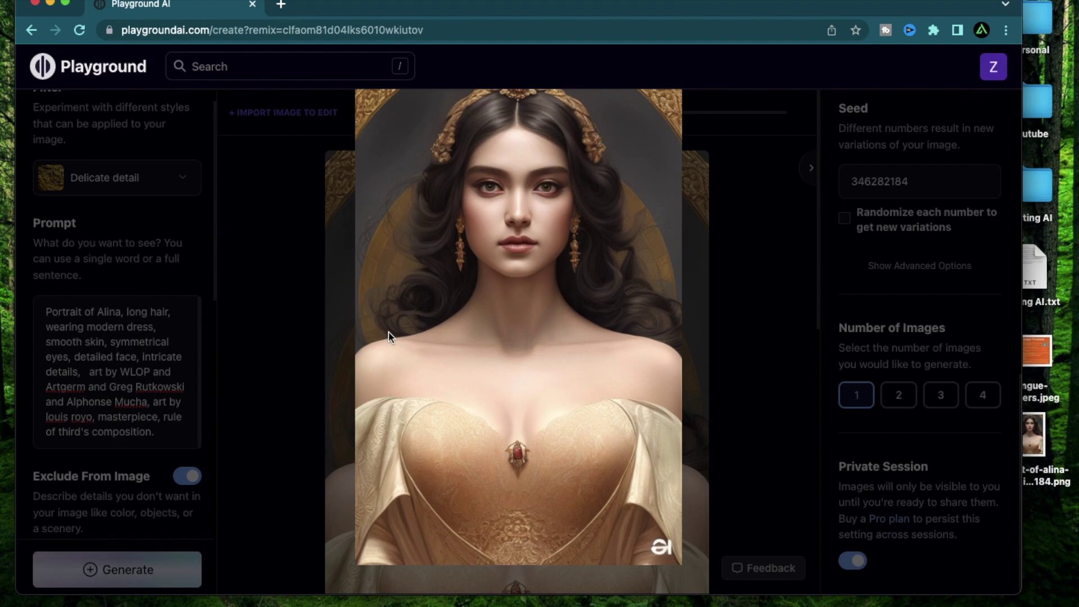
Prefix the prompt with 'Smiling' and generate the portrait again
click(760, 325)
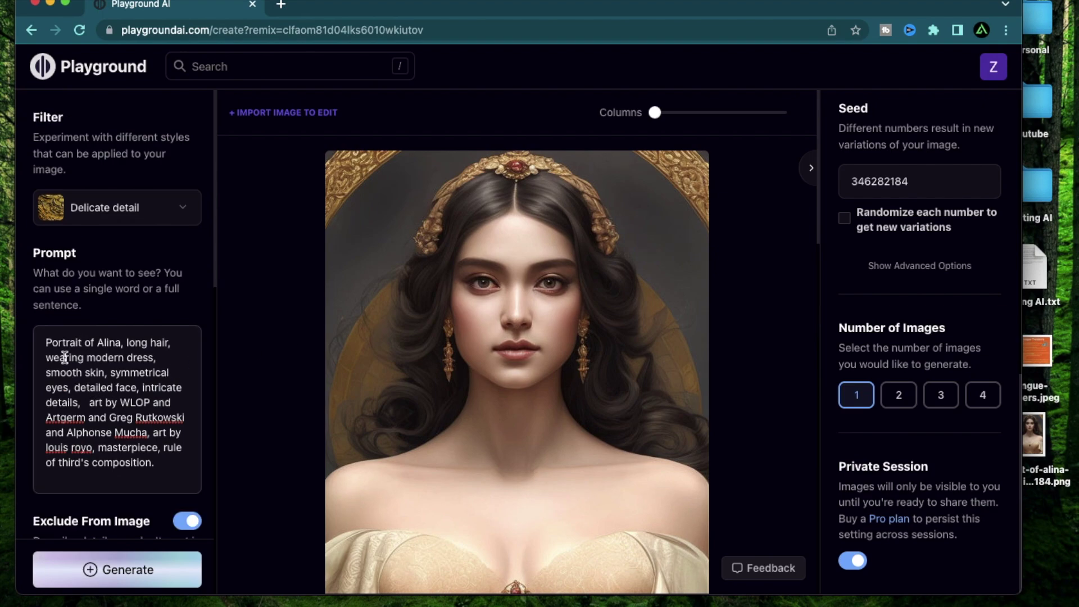
click(44, 341)
text(Smilin)
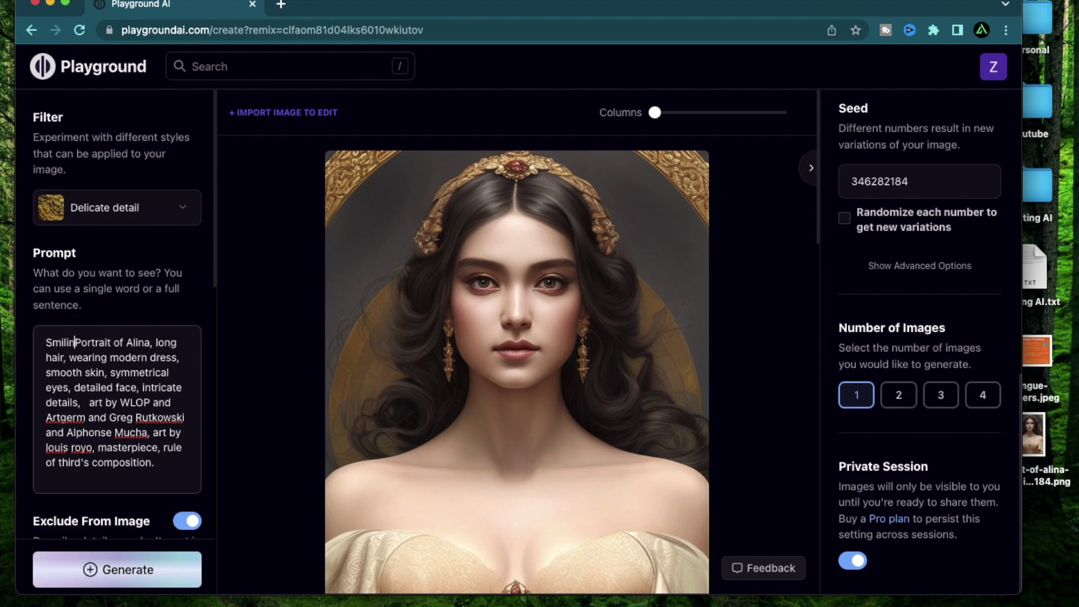
text(g)
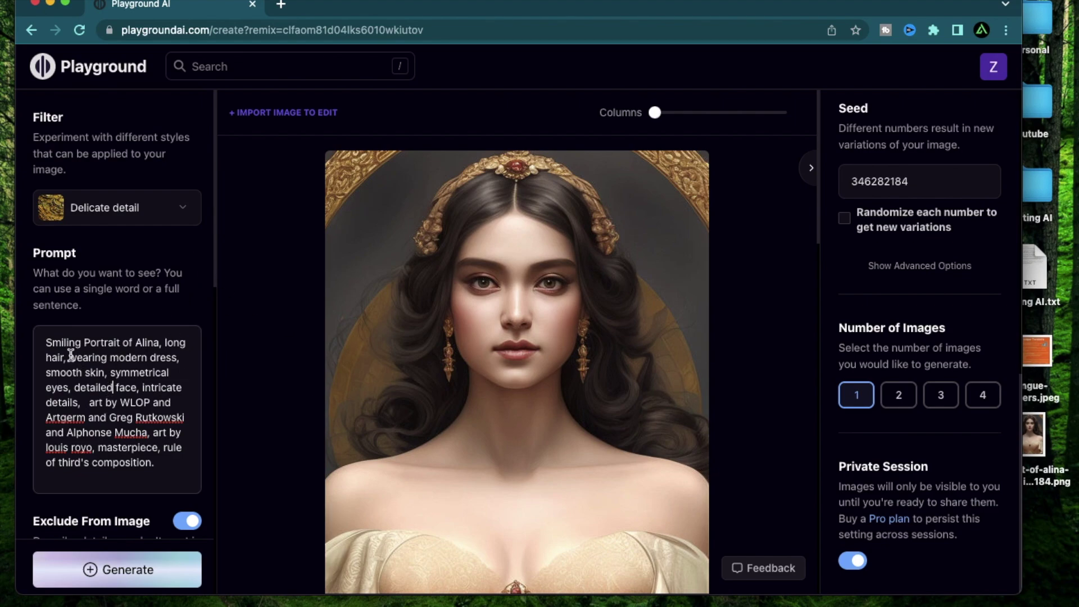
scroll(140, 349, down, 5)
scroll(141, 350, down, 3)
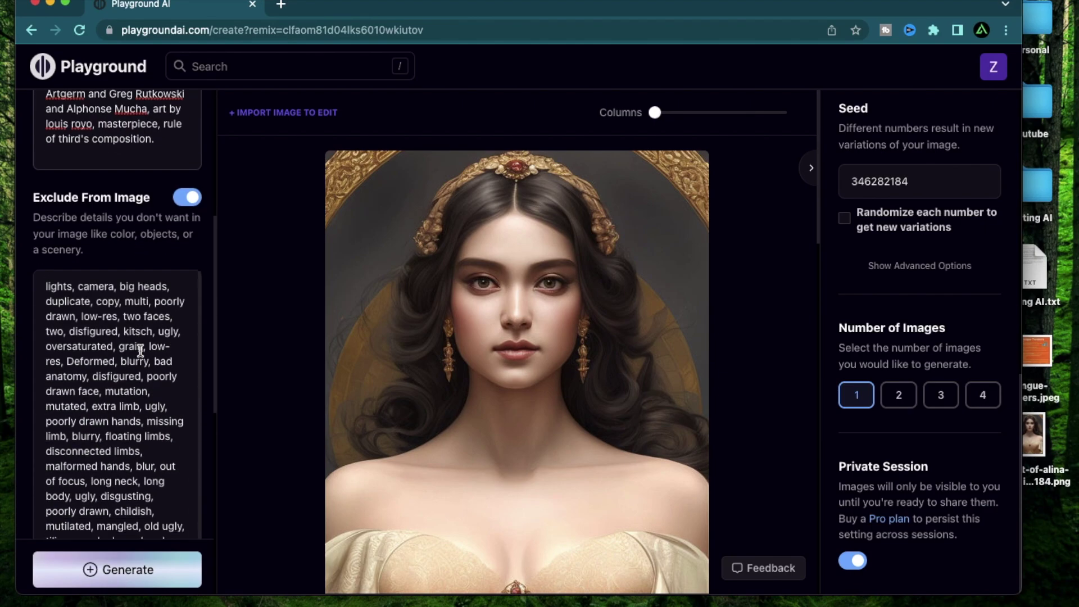
scroll(141, 349, up, 8)
click(128, 569)
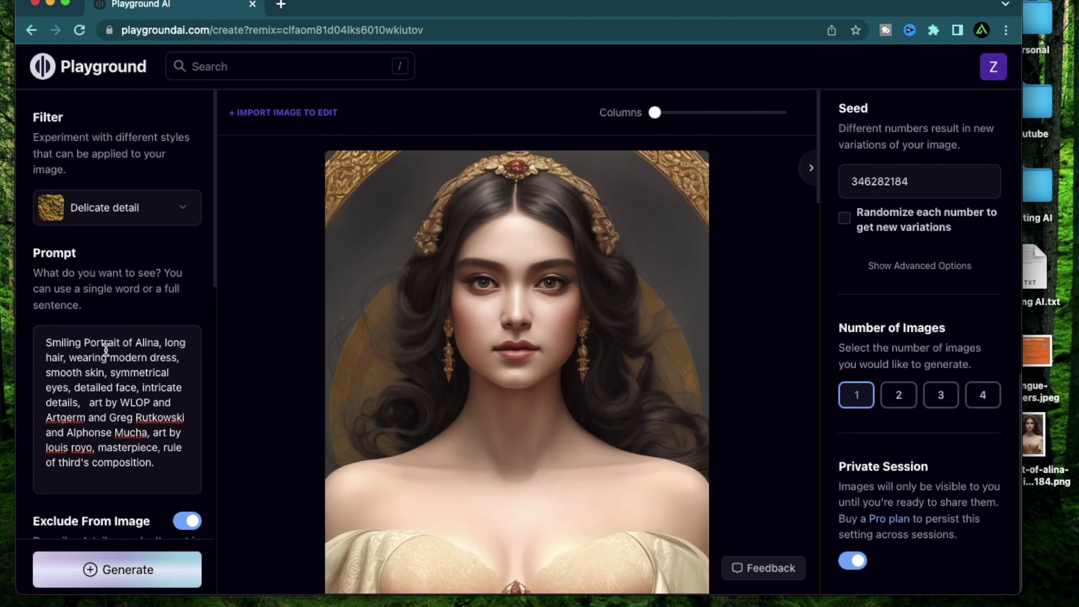
Scroll down to the Image to Image section showing the source portrait at strength 80
scroll(145, 315, down, 10)
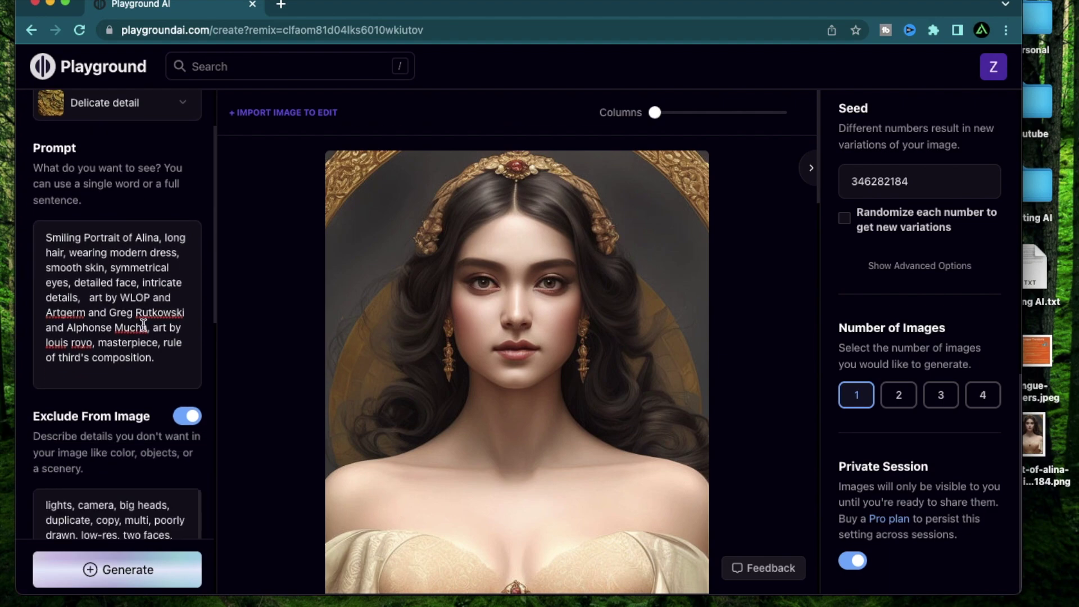
scroll(147, 275, down, 5)
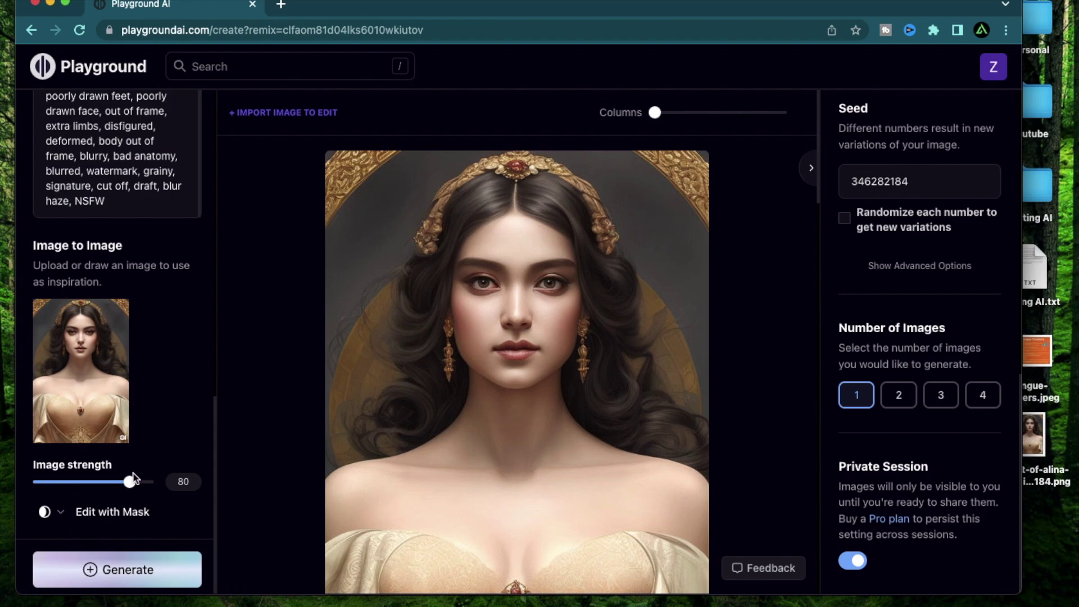
mouse_move(110, 405)
scroll(153, 228, up, 10)
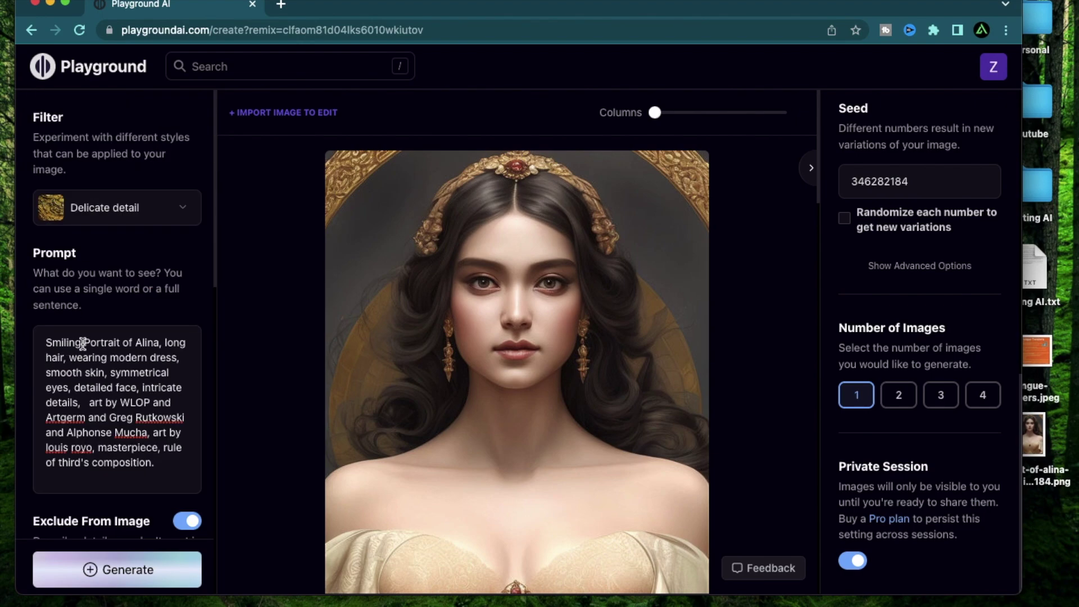
scroll(82, 344, down, 10)
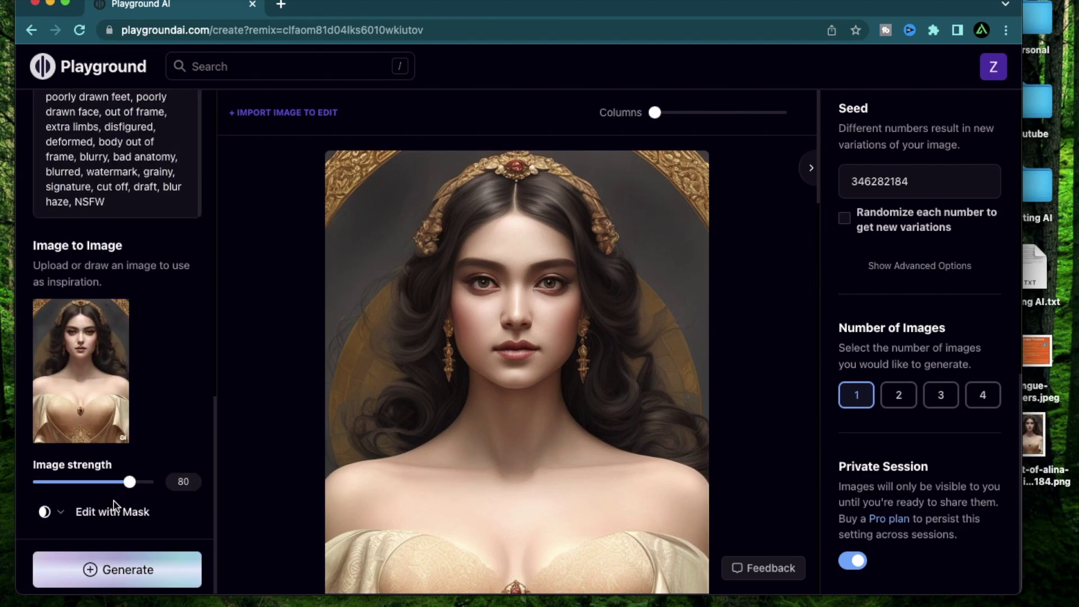
scroll(150, 389, up, 5)
scroll(150, 389, down, 5)
scroll(156, 183, up, 10)
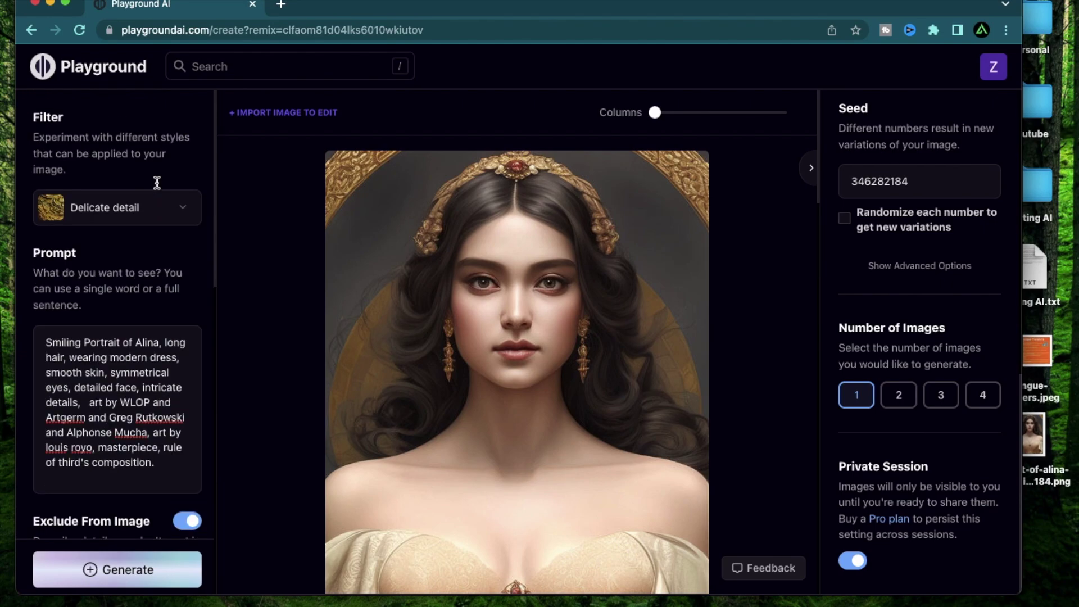
scroll(158, 186, down, 3)
scroll(158, 186, down, 7)
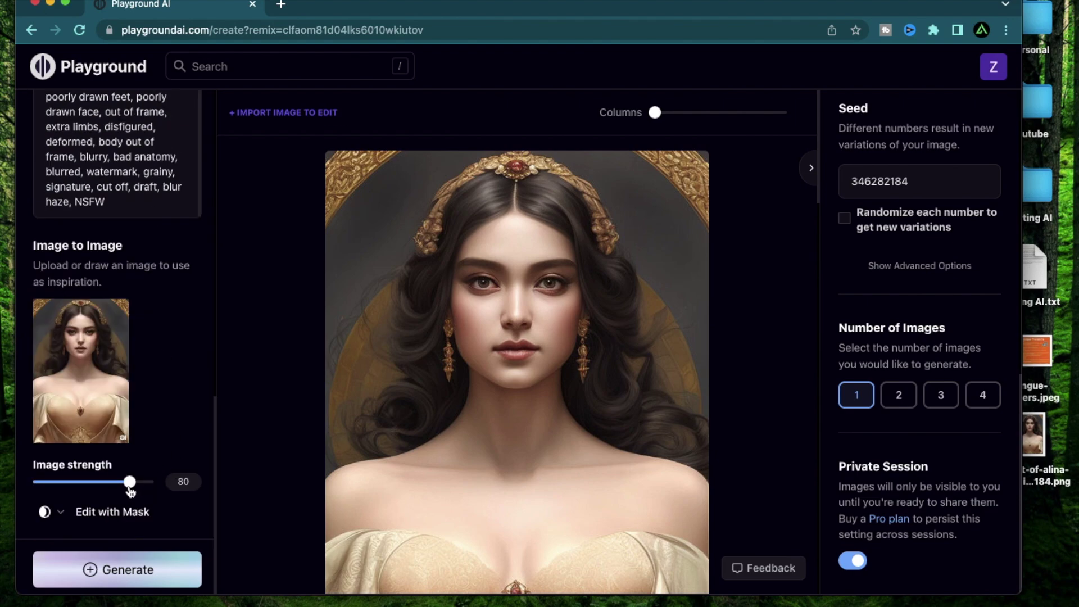
Lower the image strength from 80 to about 50 and generate again
drag(130, 485, 95, 487)
scroll(140, 534, up, 10)
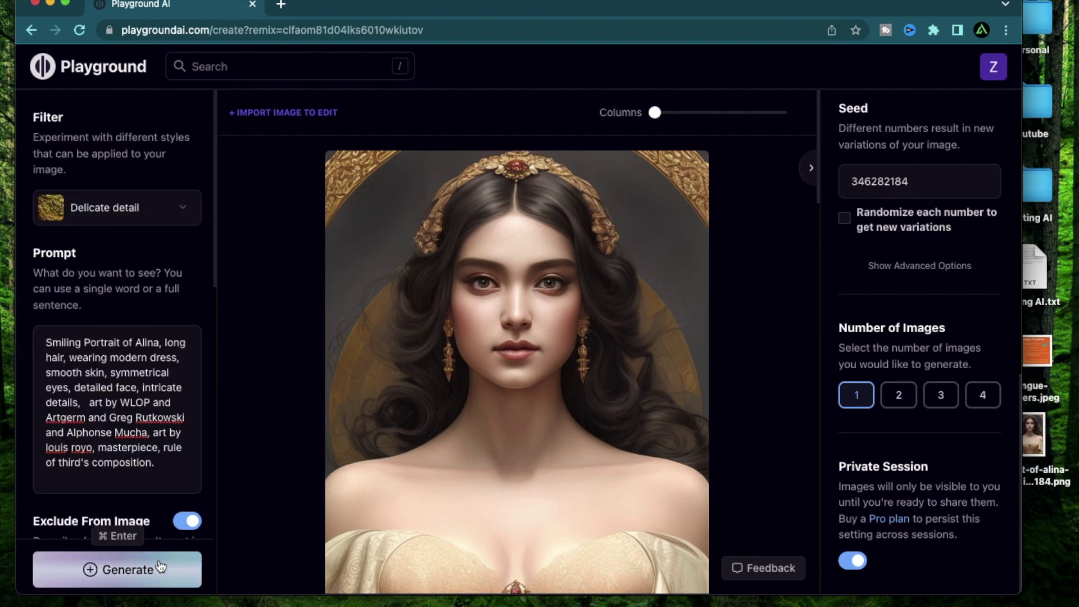
click(160, 567)
scroll(137, 308, down, 5)
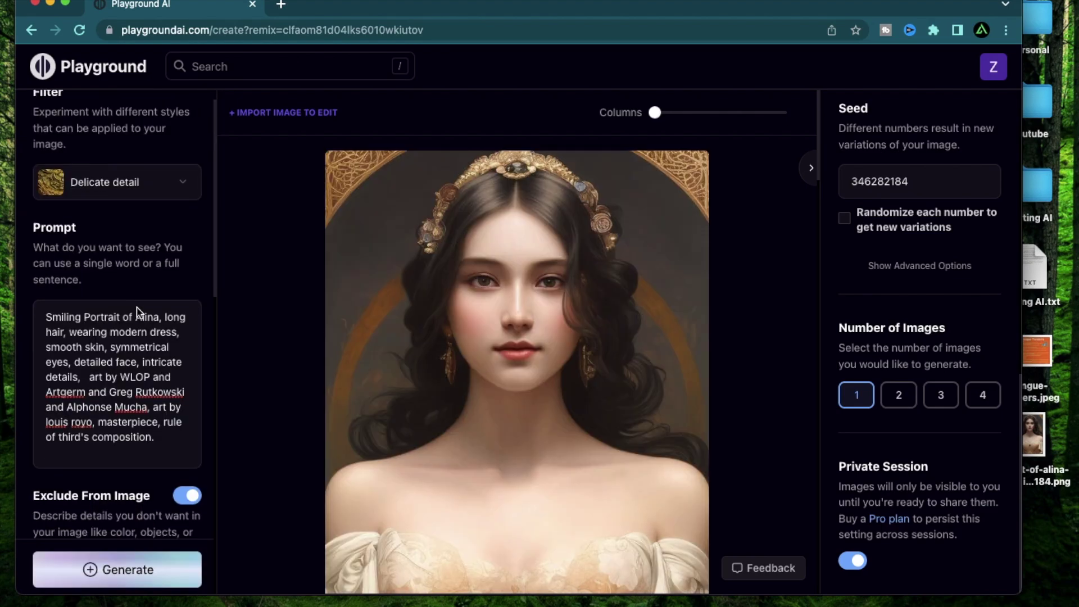
scroll(137, 308, up, 5)
scroll(427, 344, down, 10)
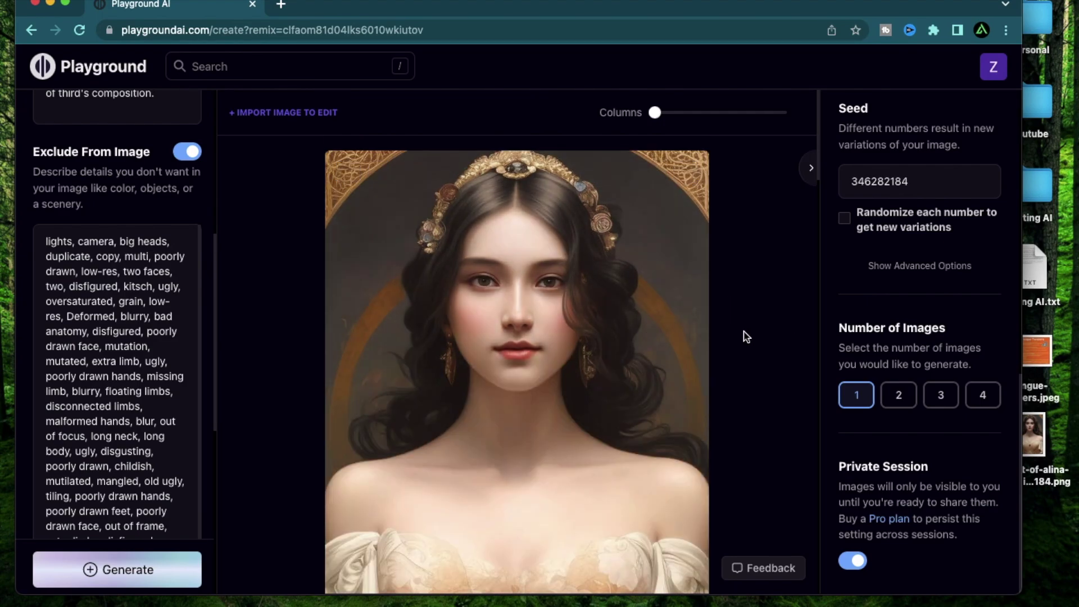
scroll(741, 351, up, 5)
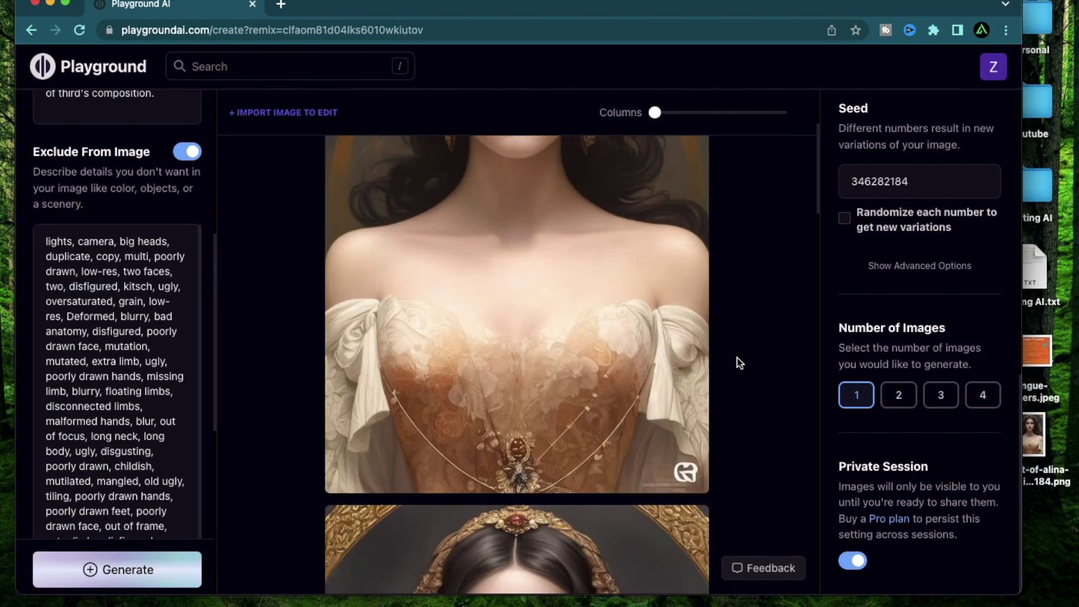
scroll(740, 360, down, 5)
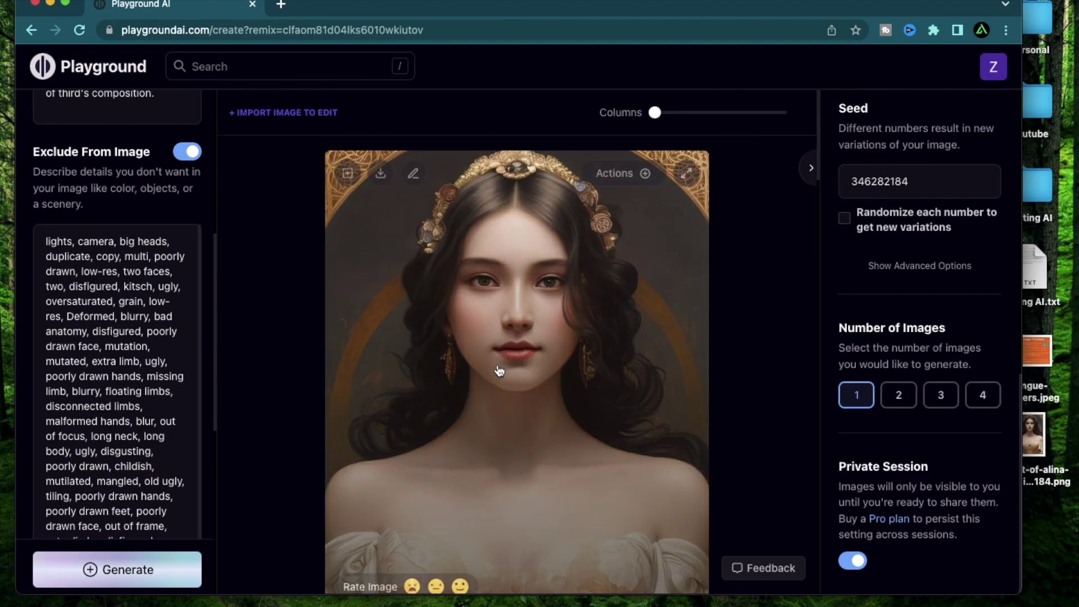
Scroll through the left panel to review the Smiling Portrait prompt and Image to Image settings
scroll(569, 307, down, 5)
scroll(571, 308, up, 5)
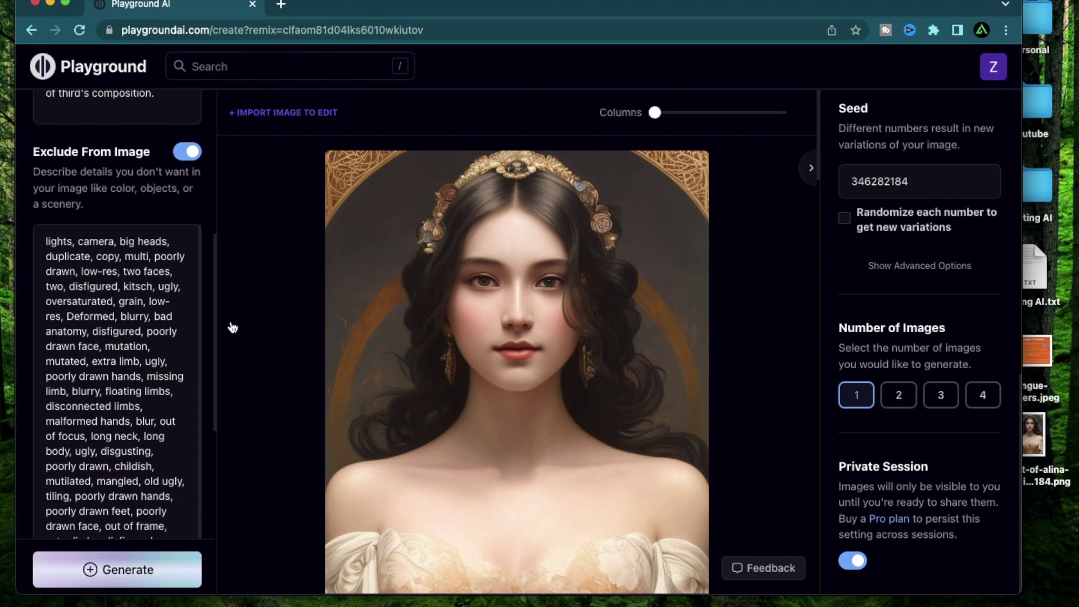
scroll(169, 272, up, 10)
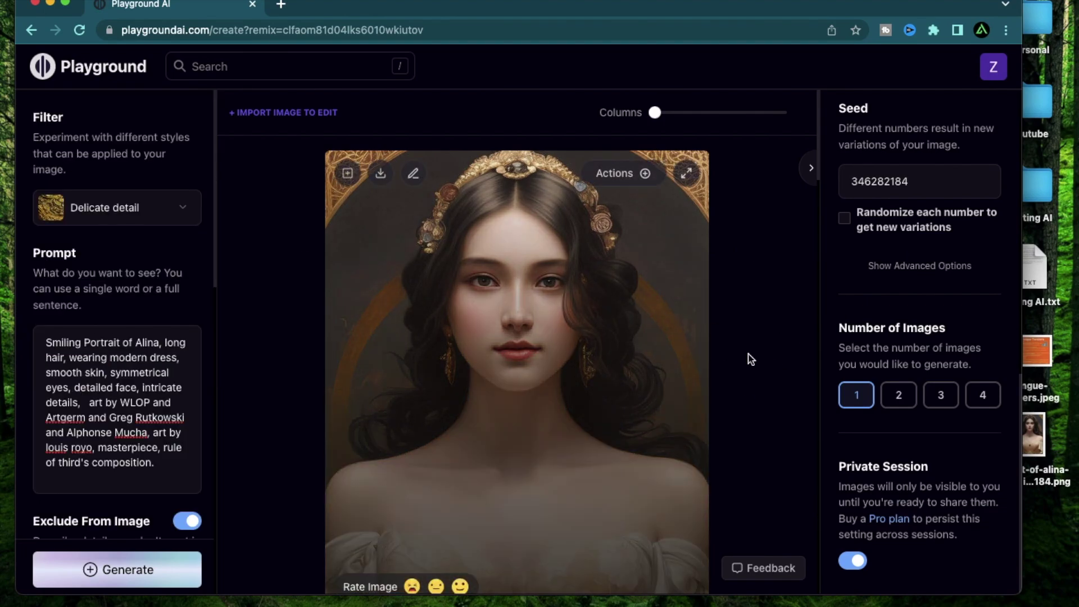
scroll(751, 359, down, 5)
scroll(135, 322, down, 7)
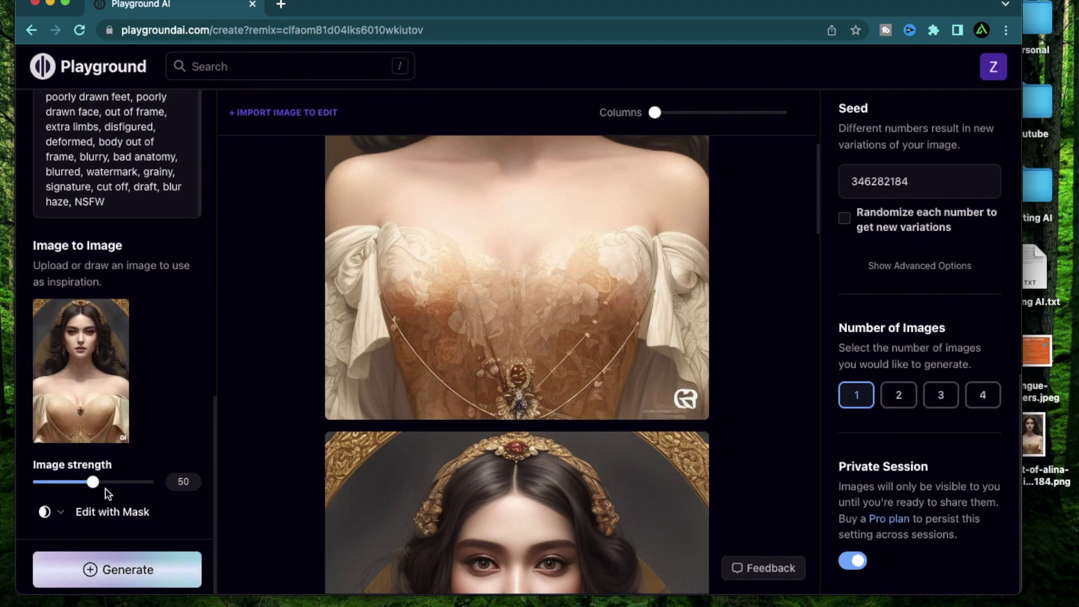
mouse_move(134, 310)
scroll(82, 269, up, 5)
scroll(427, 333, down, 5)
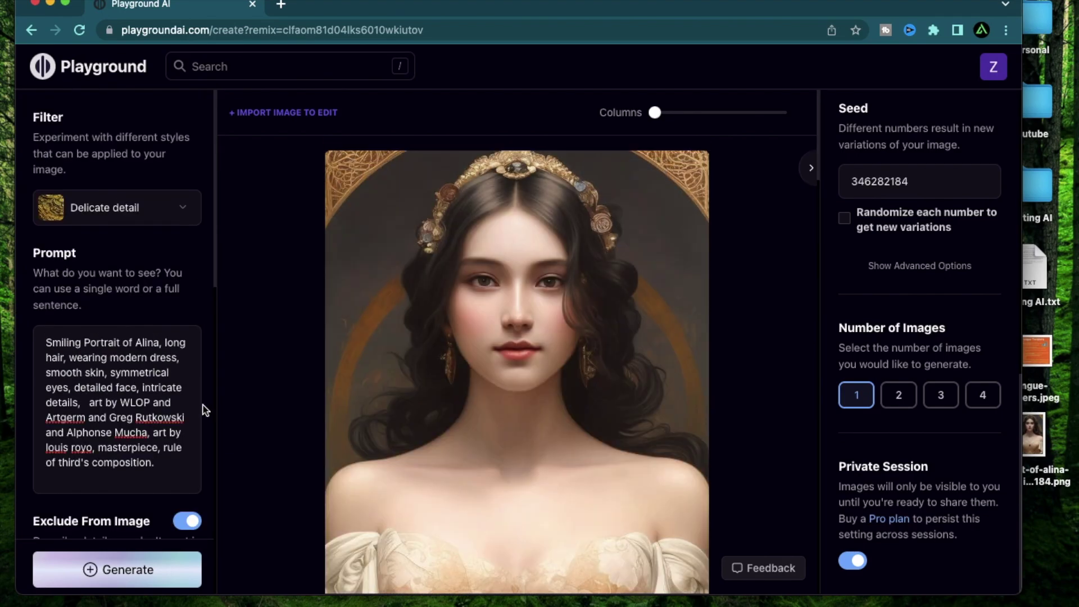
scroll(107, 349, down, 10)
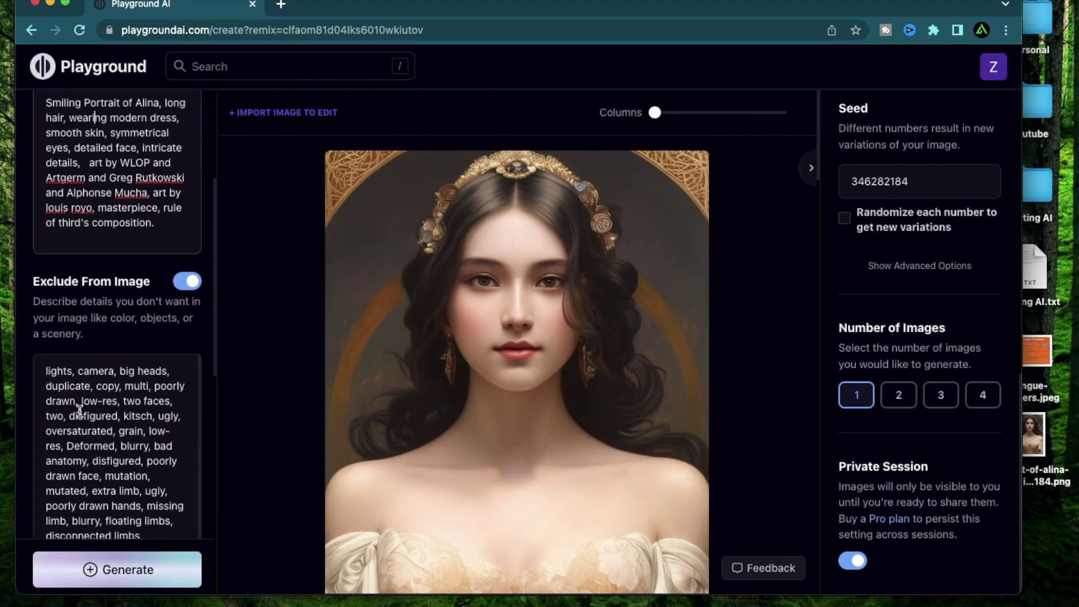
scroll(125, 336, down, 3)
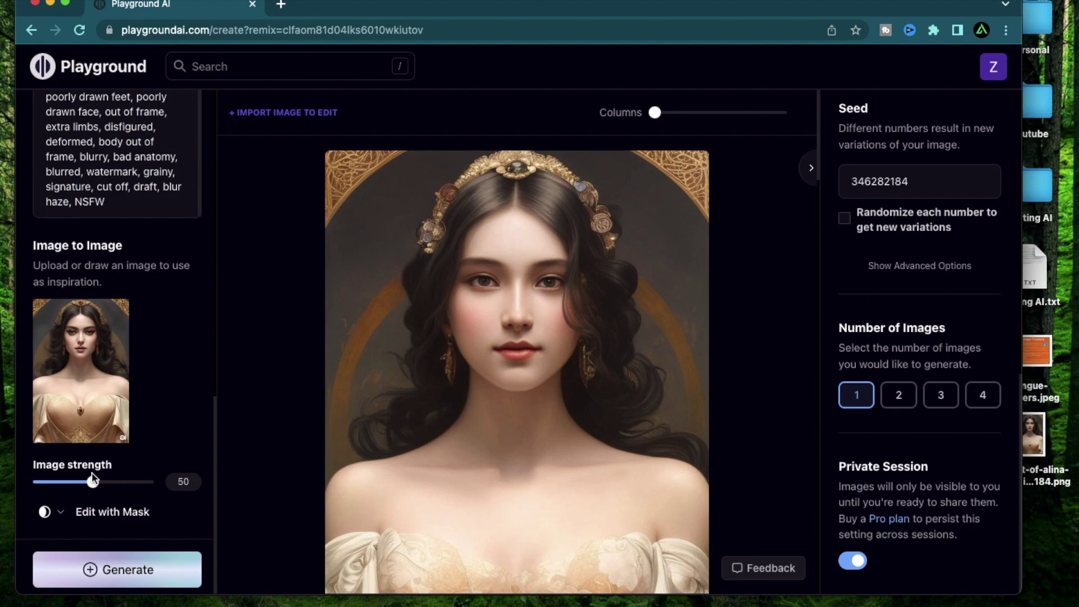
Lower the image strength to 20 and generate a new portrait
drag(94, 489, 57, 488)
click(153, 582)
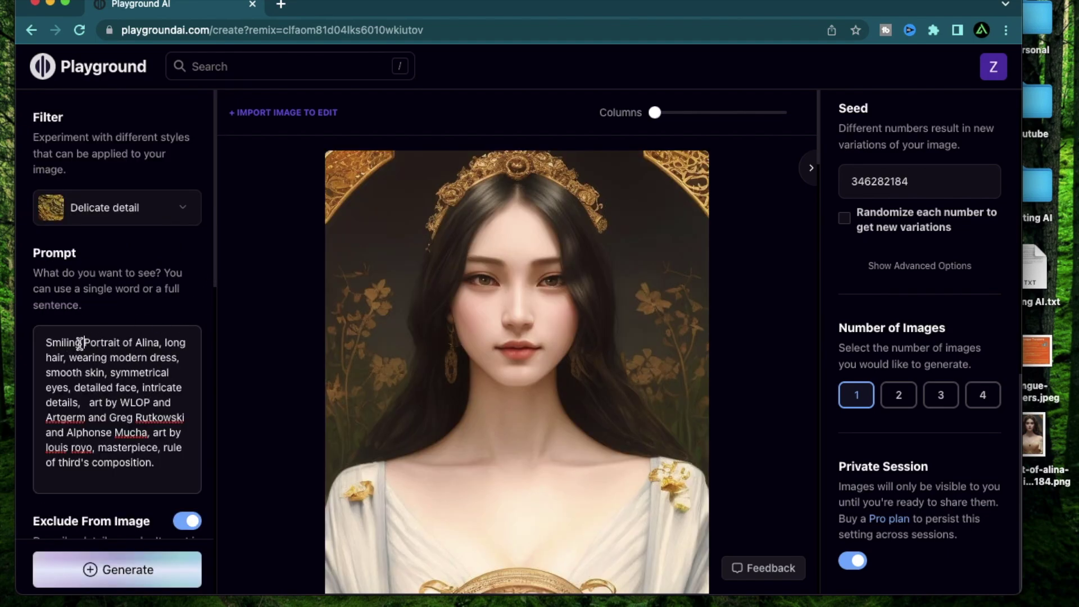
drag(82, 341, 36, 347)
click(102, 400)
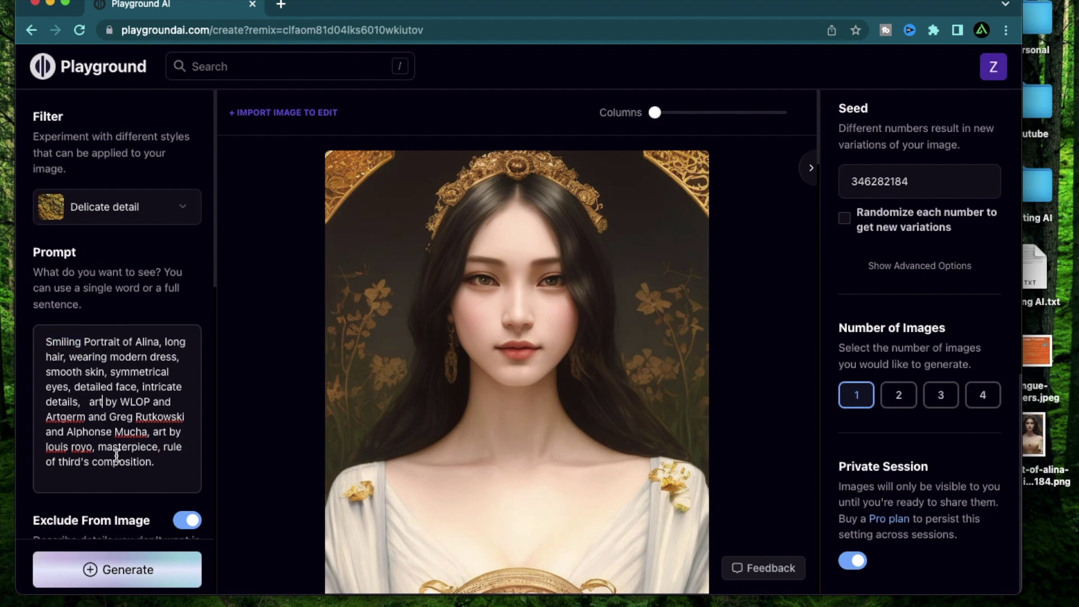
scroll(115, 456, down, 5)
scroll(128, 376, up, 5)
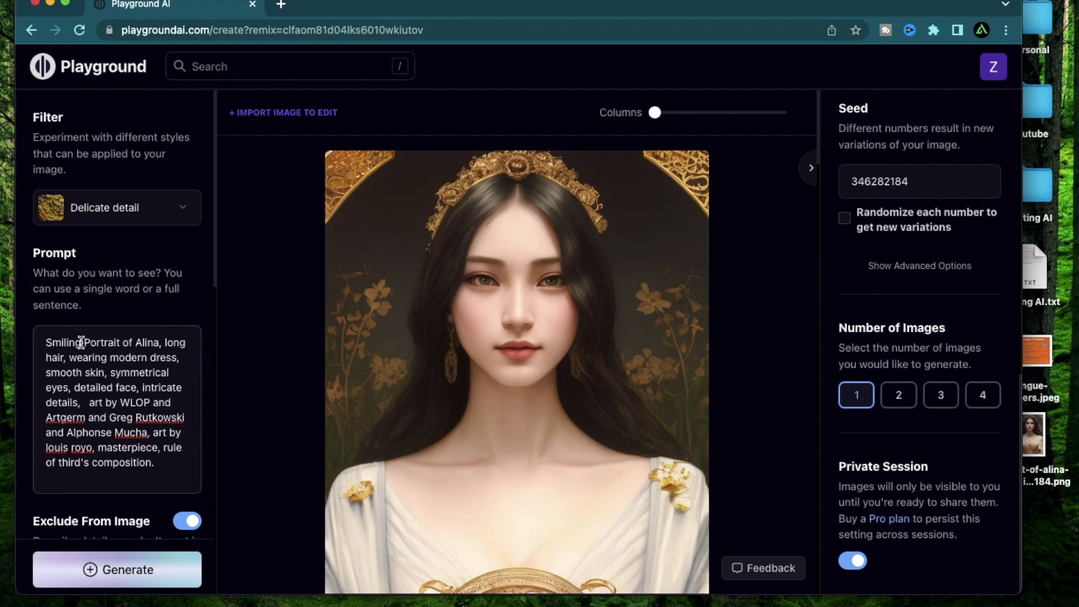
Select 'Smiling' in the prompt and scroll to the curly-haired portrait with the gold headpiece
drag(83, 342, 38, 346)
scroll(127, 284, down, 6)
scroll(127, 282, up, 6)
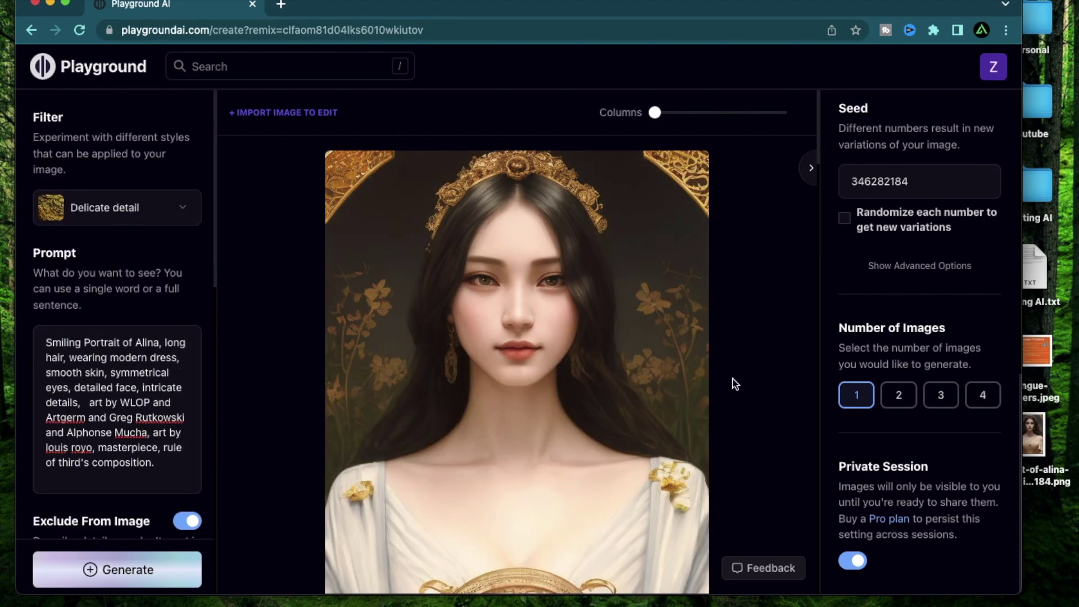
scroll(734, 384, down, 10)
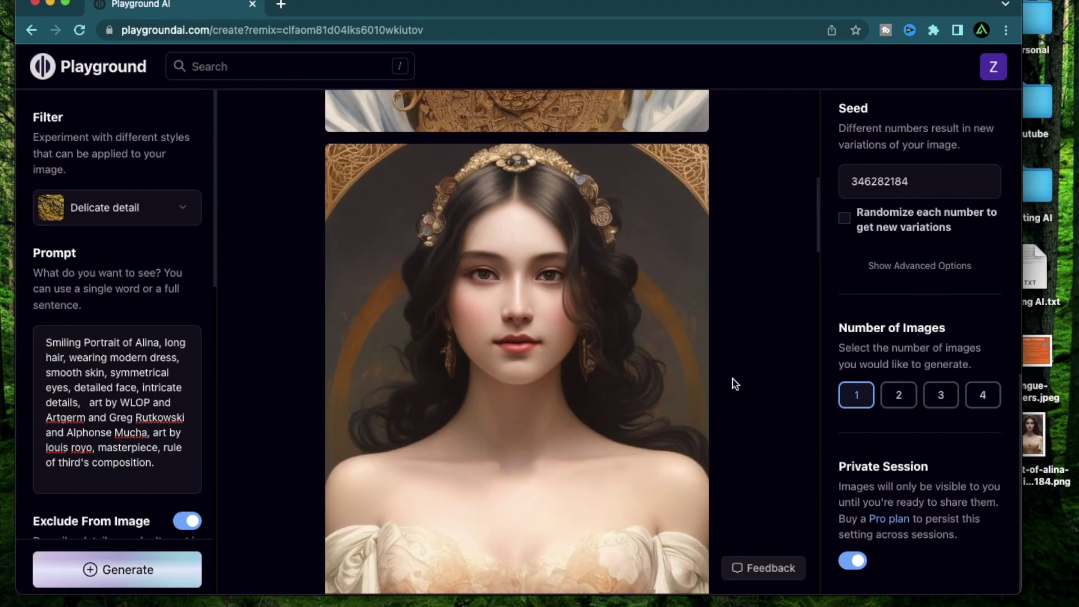
scroll(792, 313, up, 10)
scroll(793, 313, down, 8)
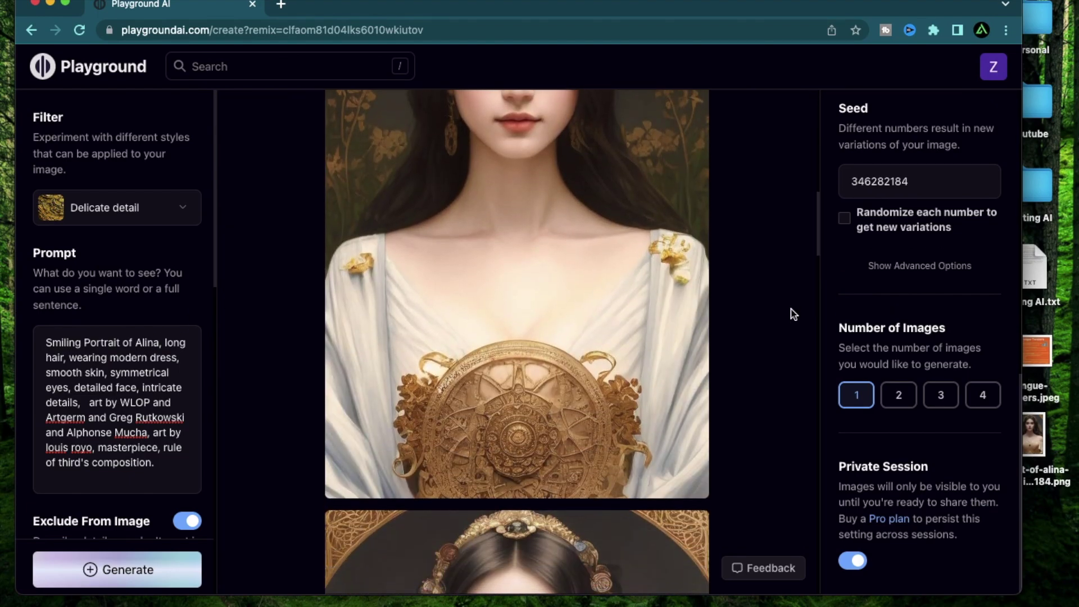
scroll(792, 313, up, 10)
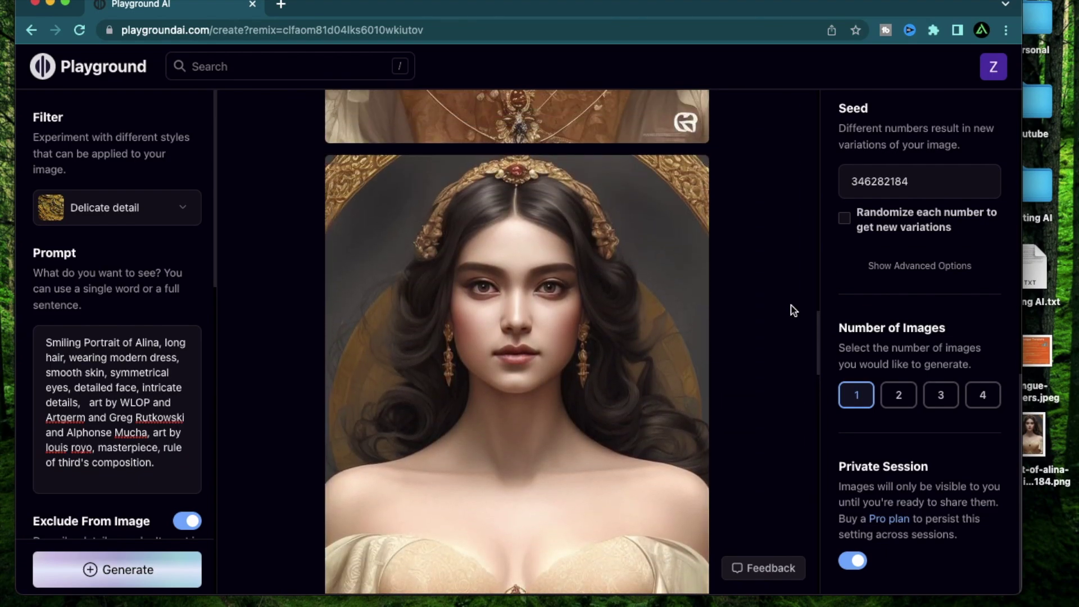
scroll(738, 323, down, 2)
mouse_move(621, 294)
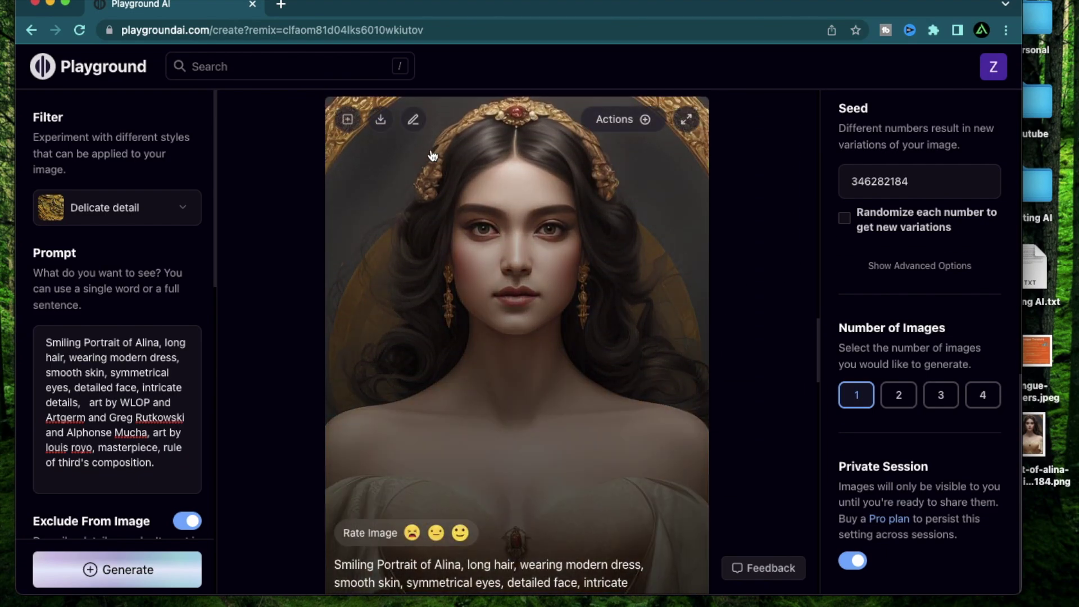
Open the curly-haired portrait in the editor and mask her eyes and cheek
click(414, 124)
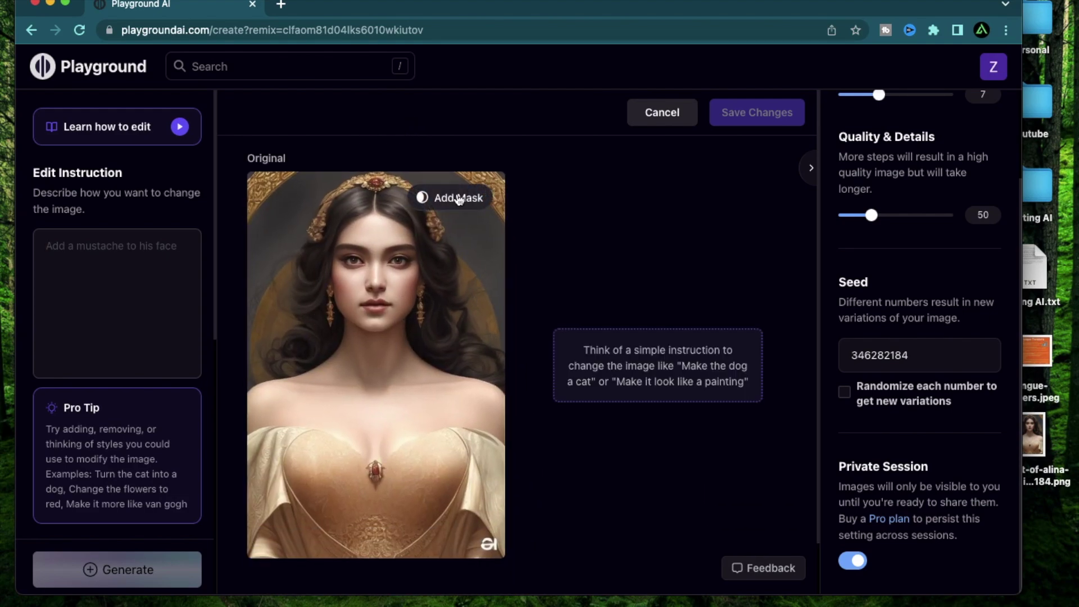
click(458, 198)
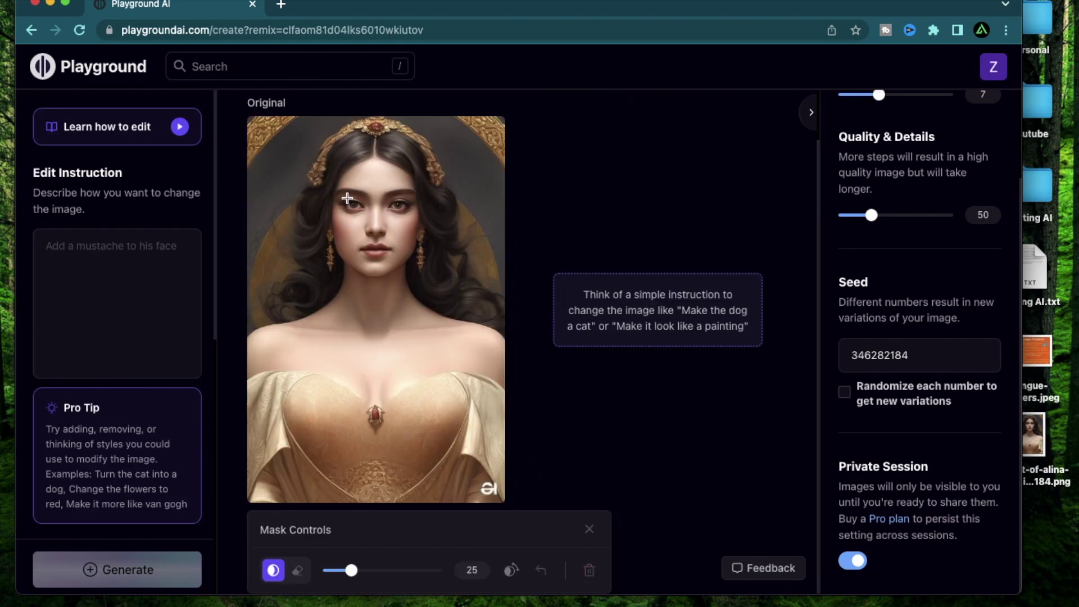
mouse_move(345, 205)
mouse_down()
mouse_move(402, 203)
mouse_move(383, 253)
mouse_move(358, 249)
mouse_move(347, 209)
mouse_move(358, 205)
mouse_move(366, 241)
mouse_move(375, 237)
mouse_up()
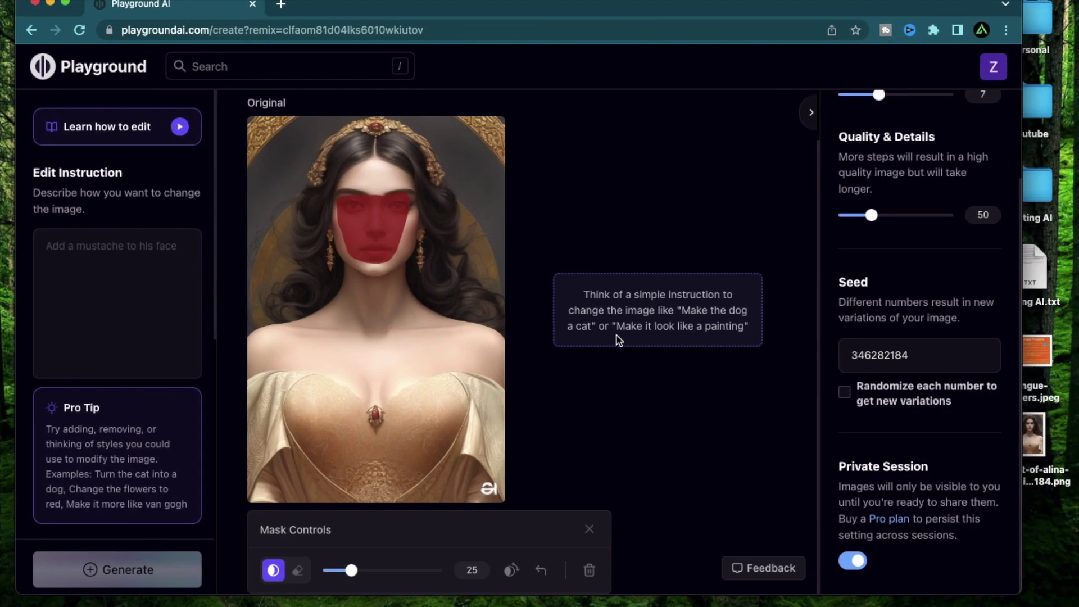
click(83, 322)
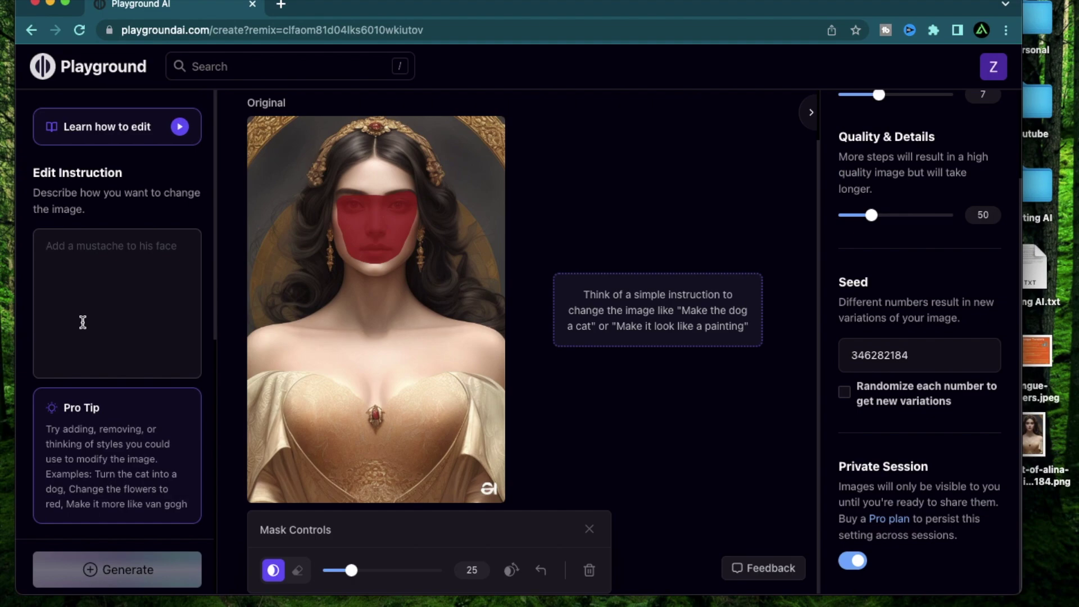
Enter the edit instruction 'smile' and generate the masked edit
text(smile)
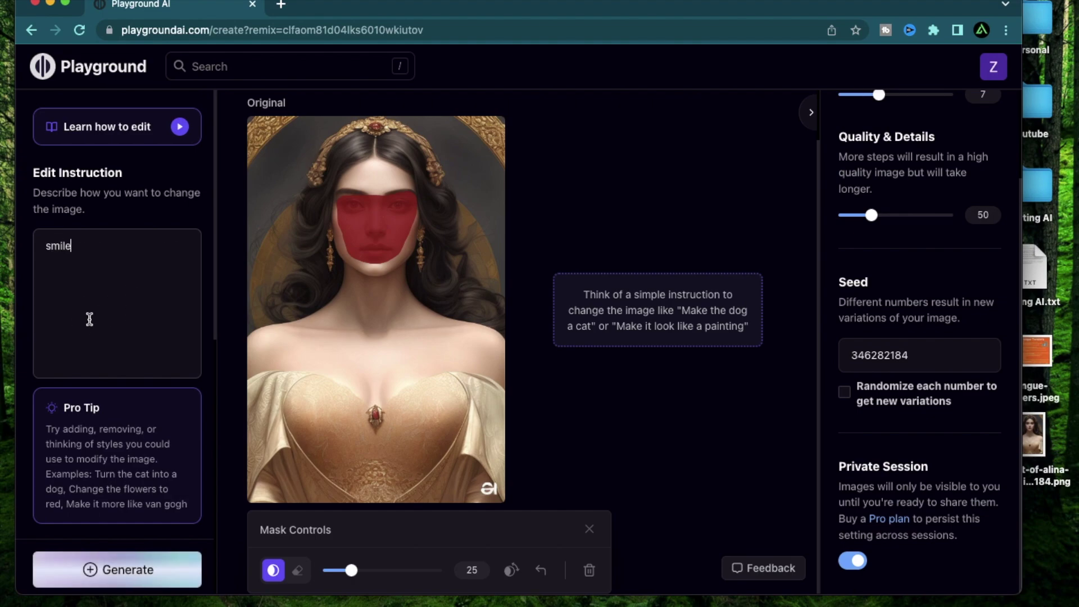
click(162, 583)
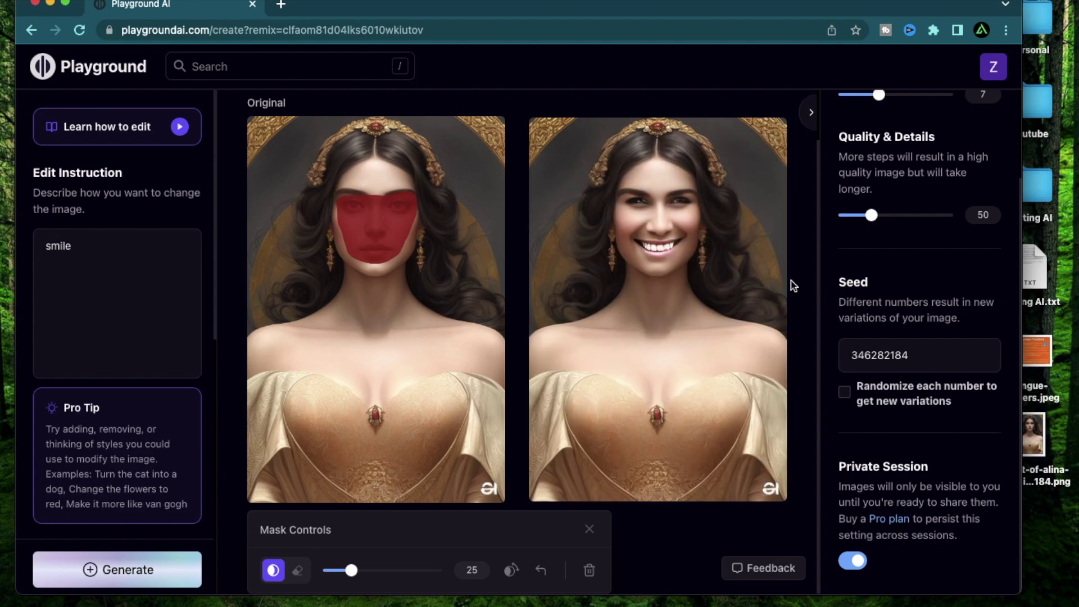
Clear the mask, repaint it from eyes to lips, and generate a toothy smile
click(588, 572)
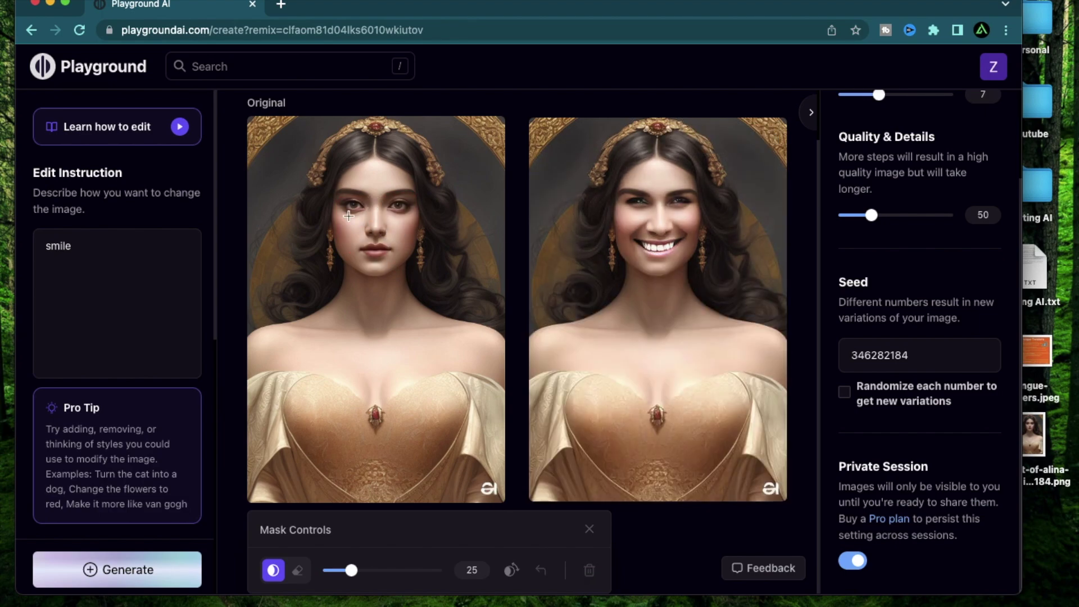
mouse_move(346, 202)
mouse_down()
mouse_move(401, 209)
mouse_move(382, 251)
mouse_move(347, 210)
mouse_move(364, 206)
mouse_move(366, 225)
mouse_move(381, 211)
mouse_move(378, 241)
mouse_move(358, 243)
mouse_move(374, 253)
mouse_move(392, 245)
mouse_move(361, 259)
mouse_up()
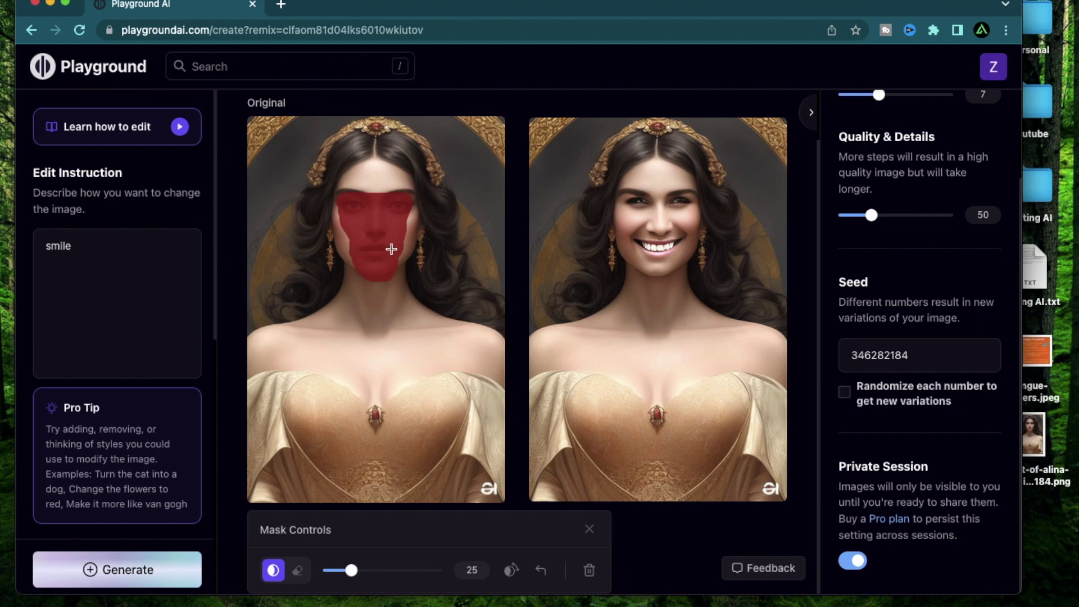
click(116, 562)
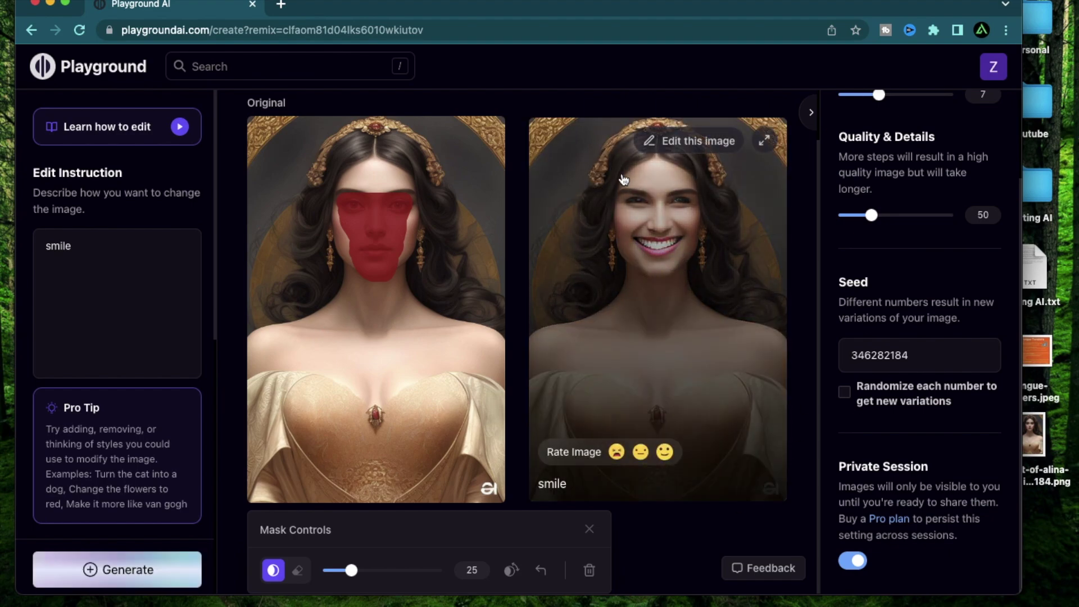
click(764, 142)
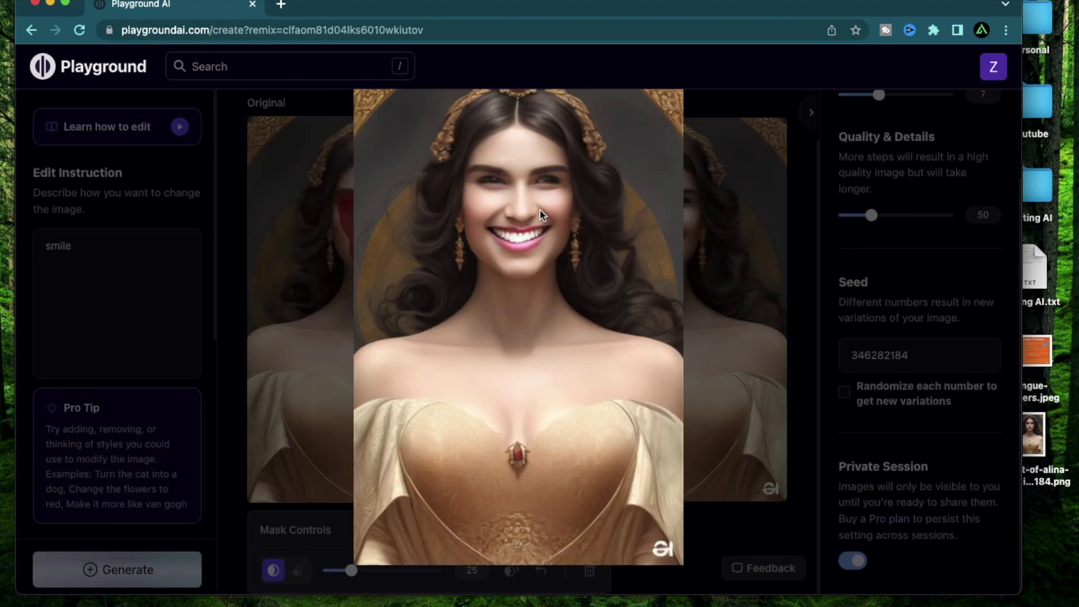
click(559, 289)
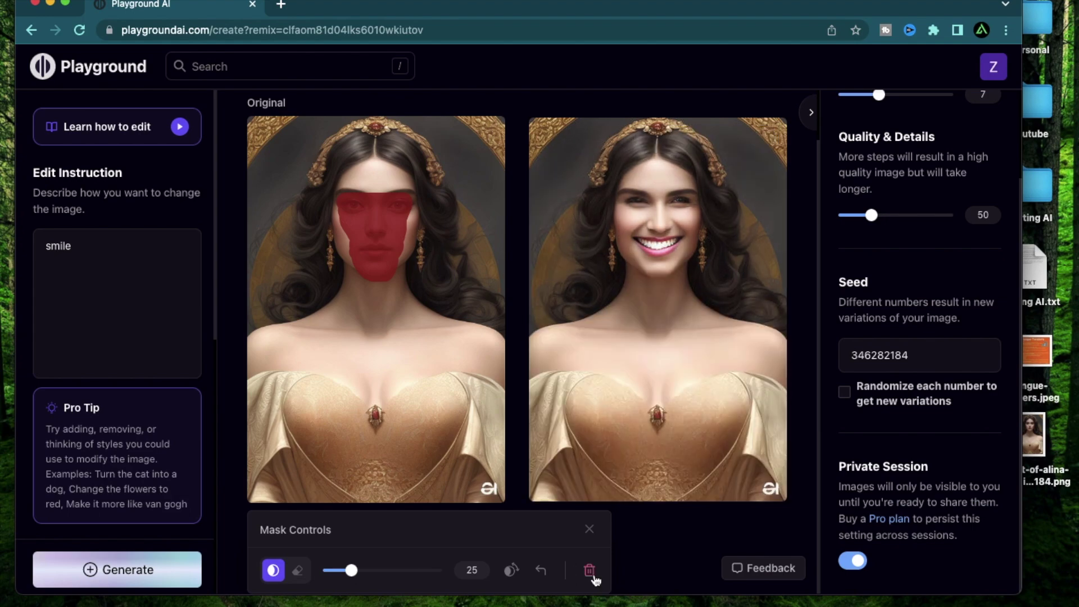
click(589, 571)
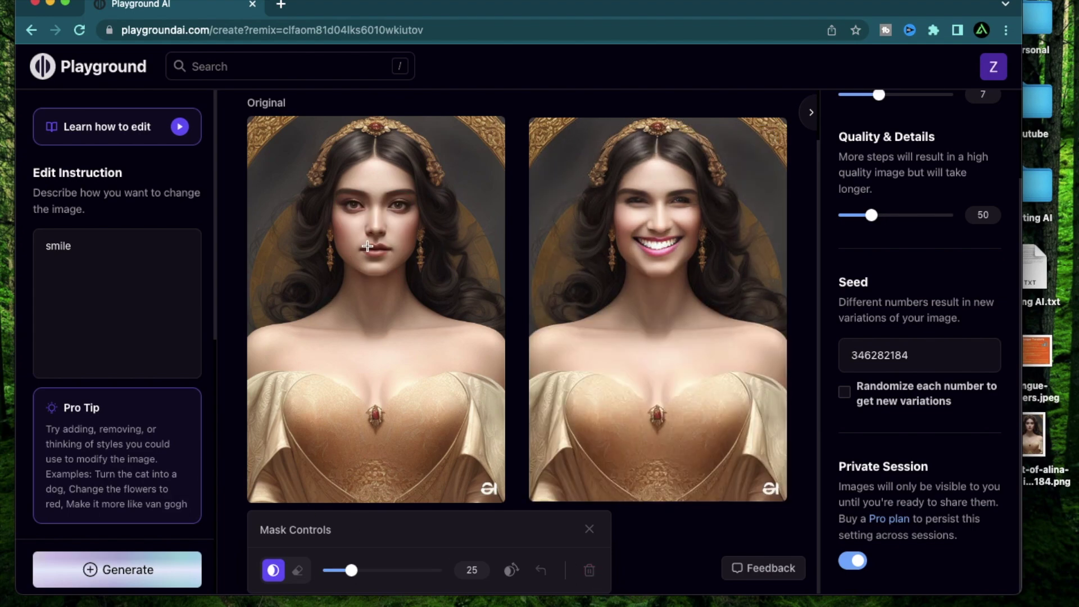
drag(360, 248, 390, 247)
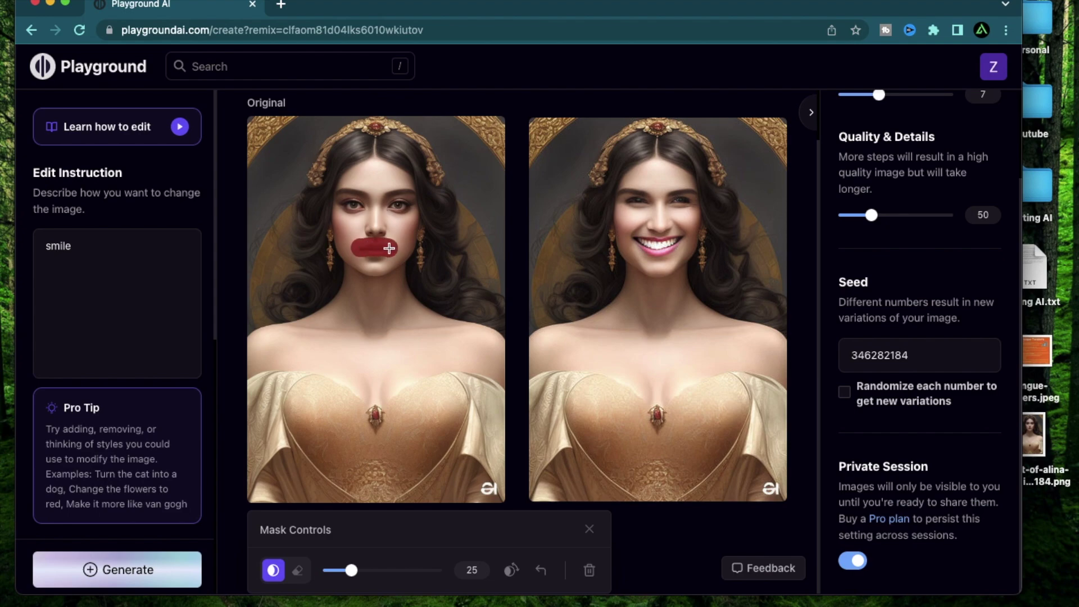
click(756, 151)
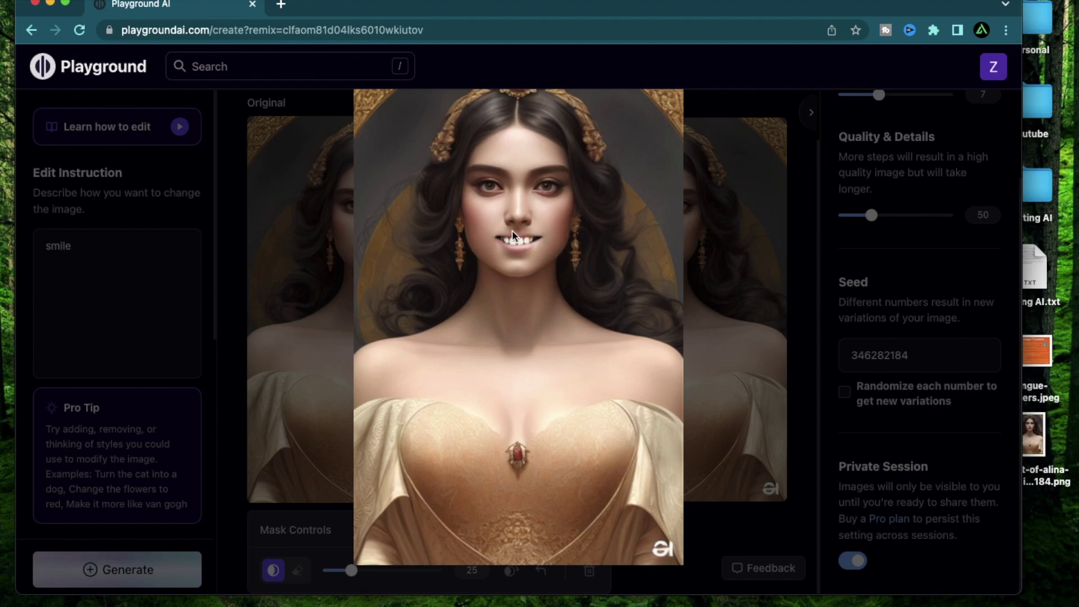
click(551, 245)
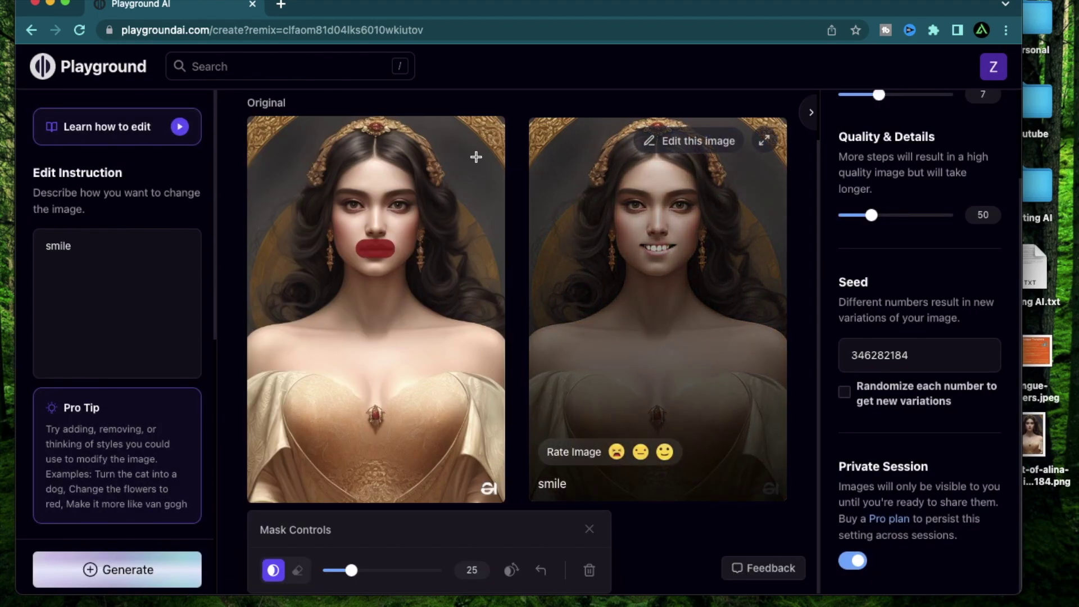
click(762, 139)
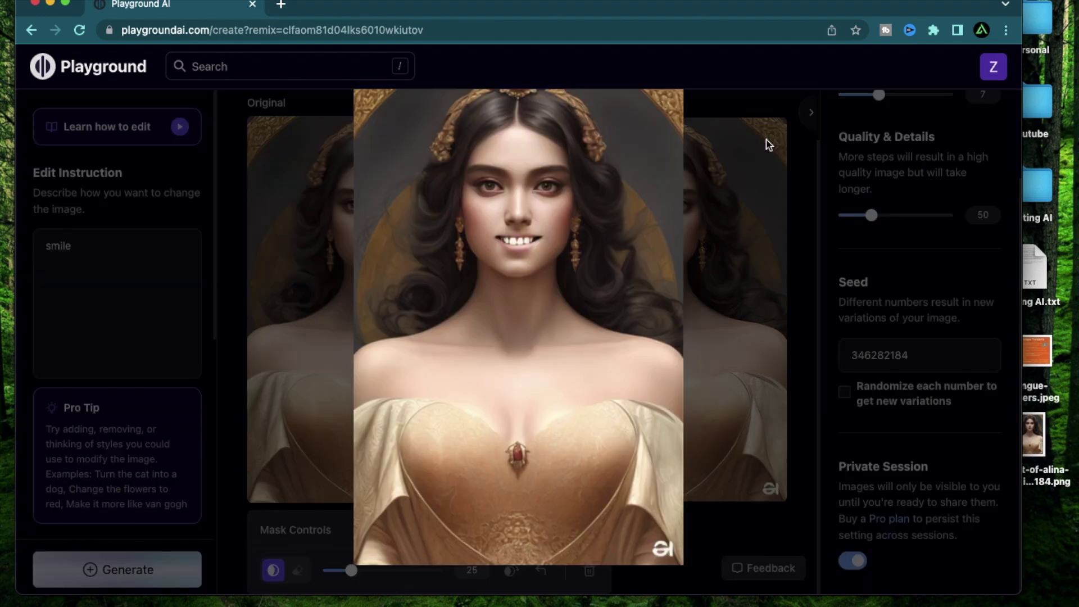
click(566, 233)
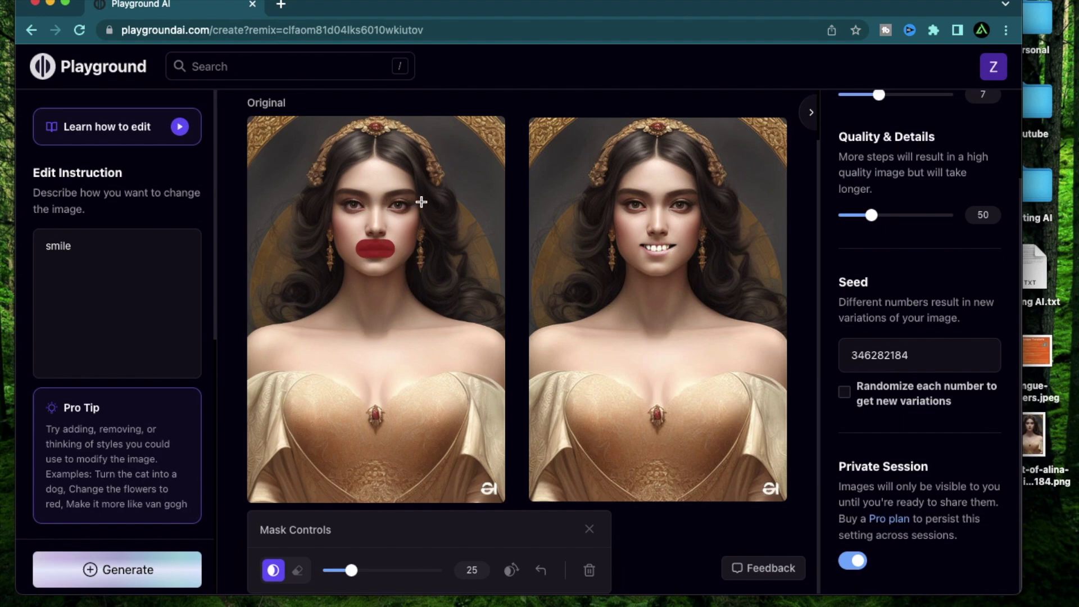
Replace the mouth mask with an eyes-only mask, regenerate the 'smile' edit, then clear the mask
click(589, 571)
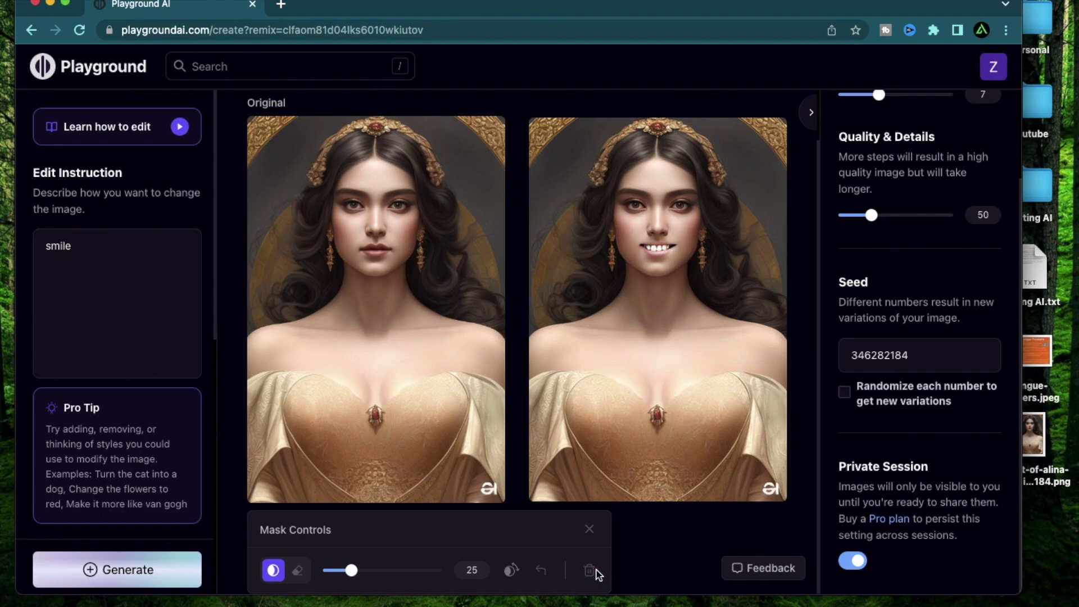
drag(344, 204, 415, 205)
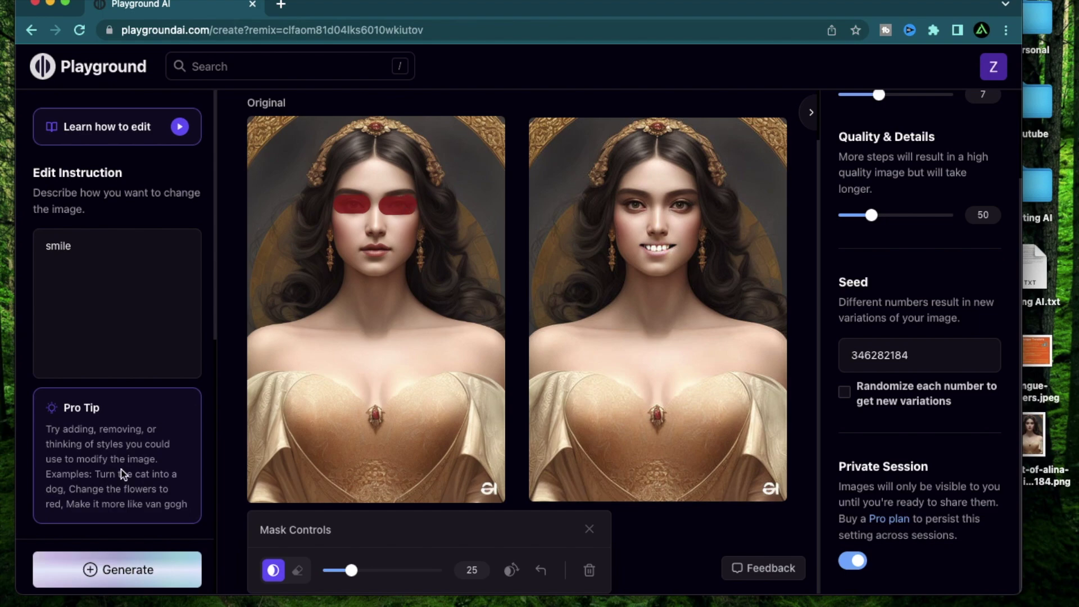
click(128, 571)
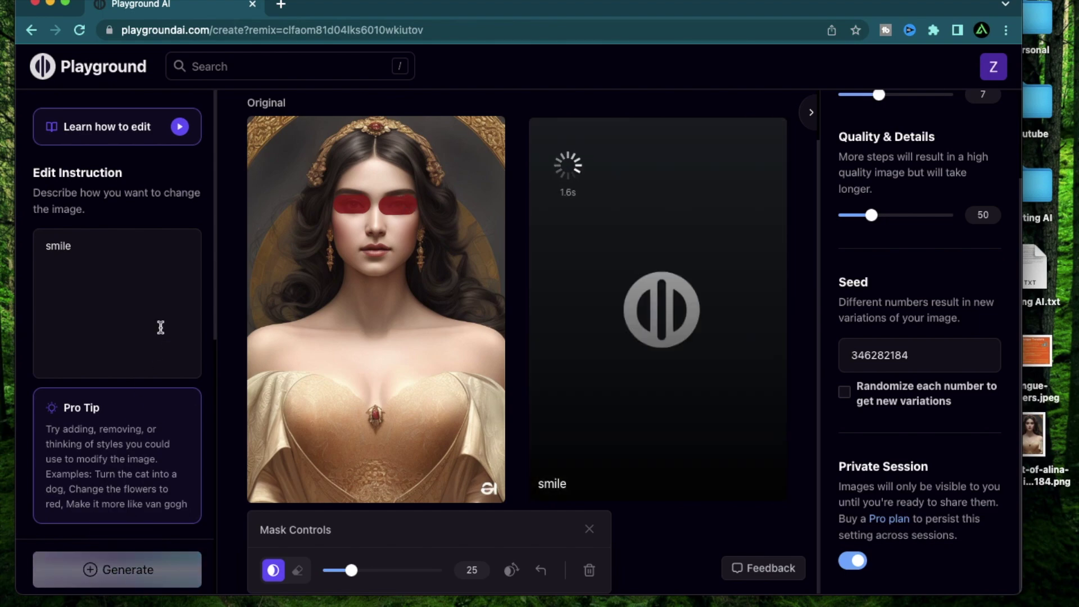
click(590, 570)
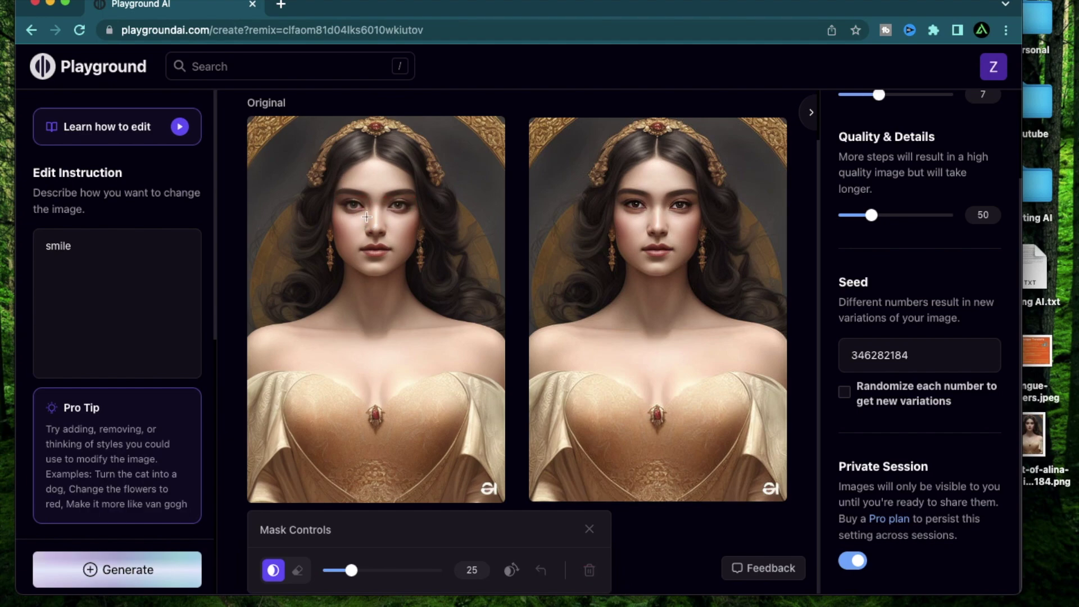
Repeatedly enlarge the new subtle closed-lip smile result and compare it with the original
click(768, 141)
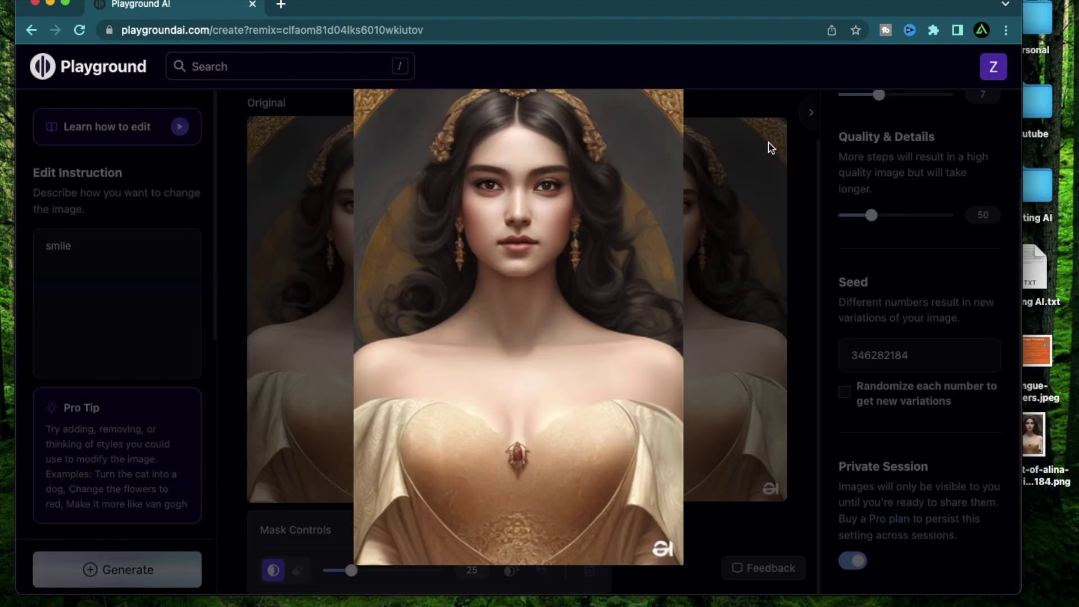
click(713, 134)
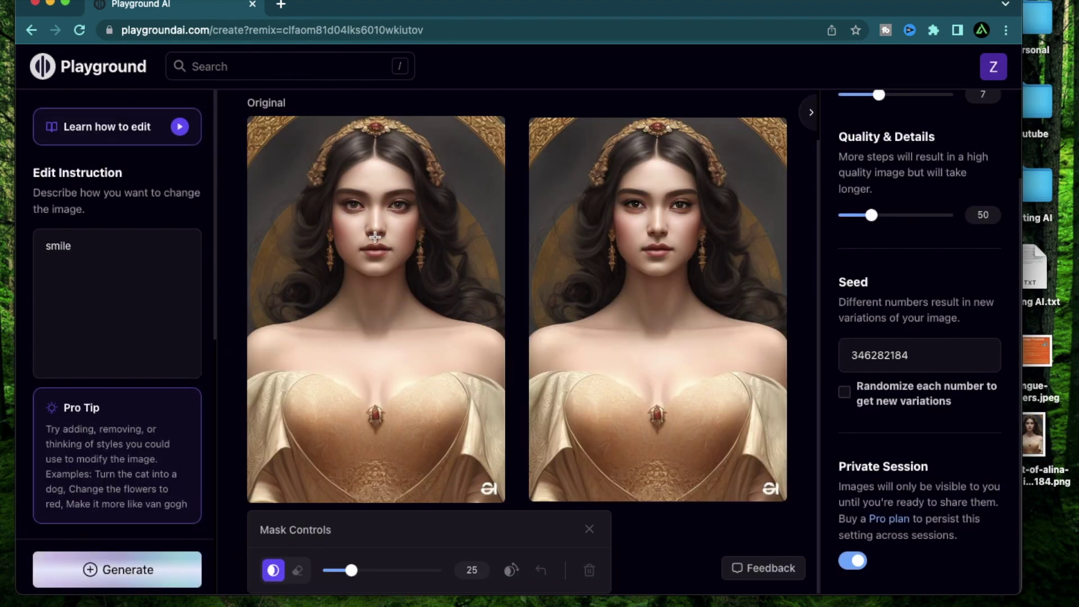
mouse_move(636, 208)
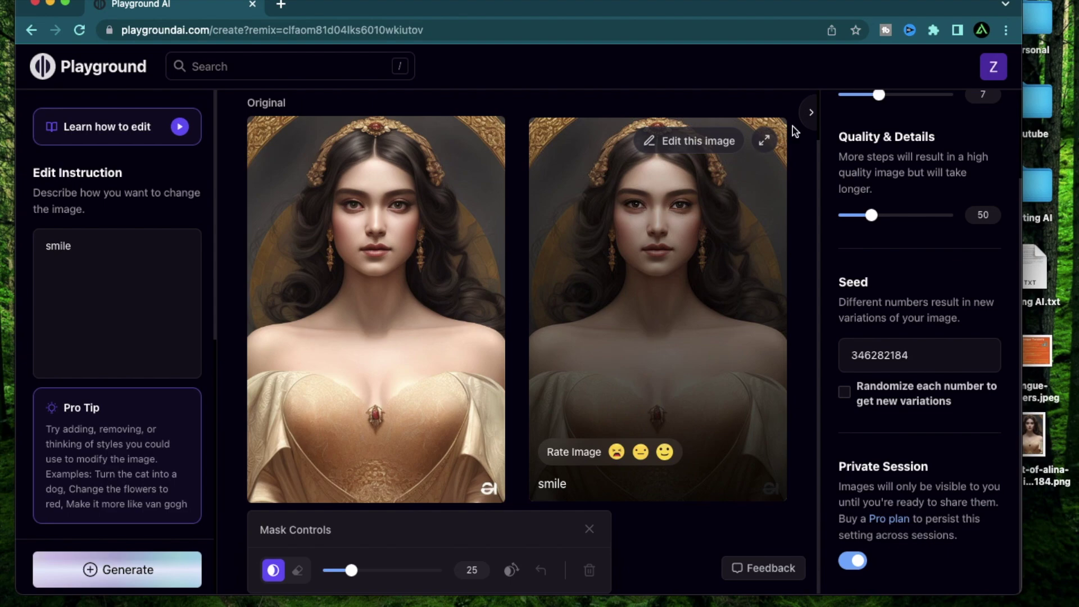
click(765, 141)
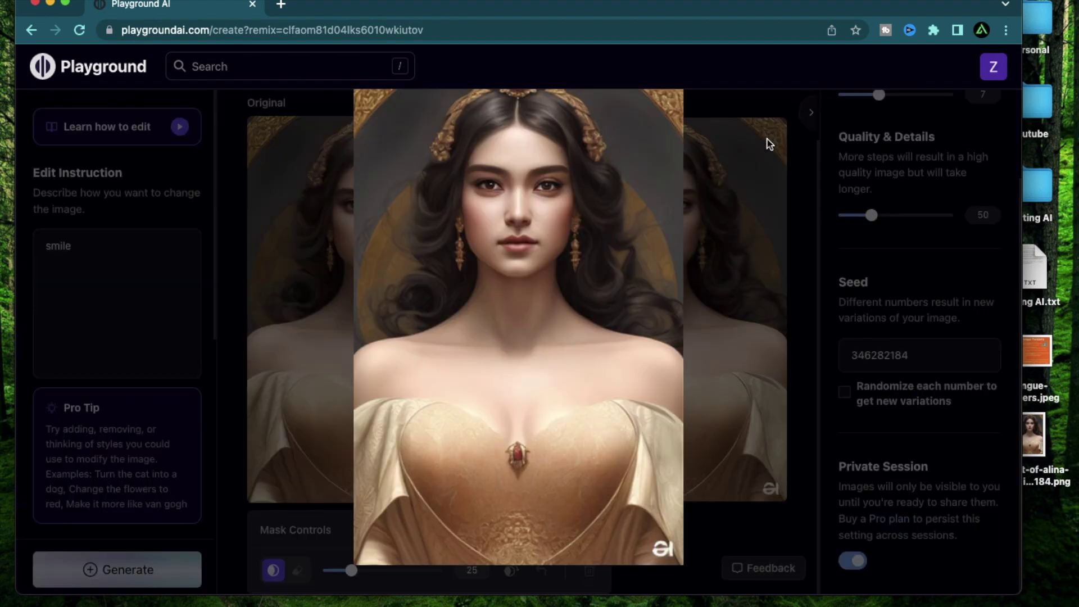
click(519, 201)
mouse_move(770, 147)
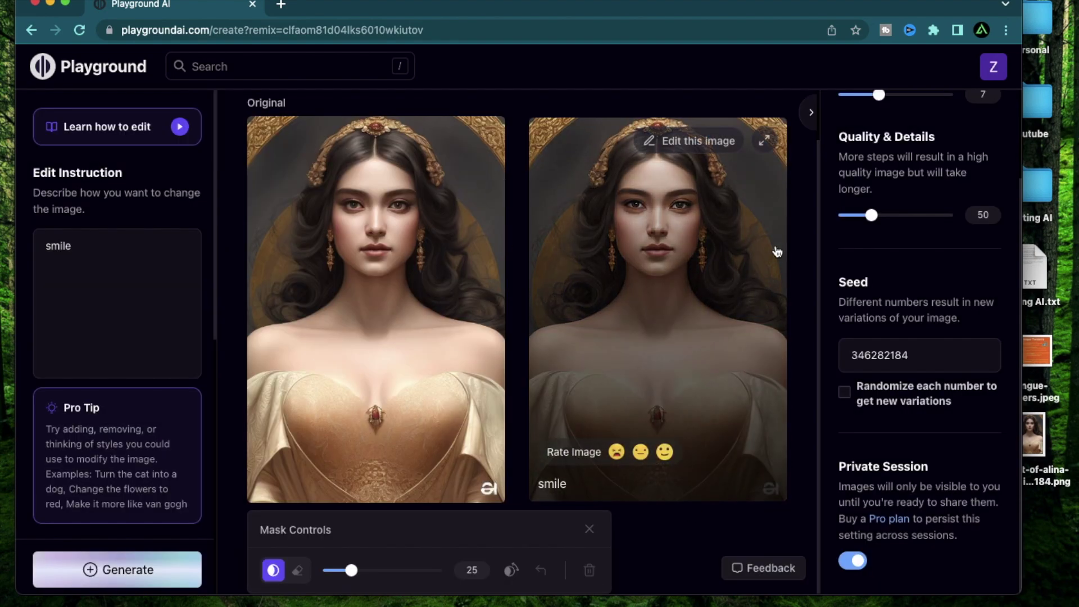
click(765, 142)
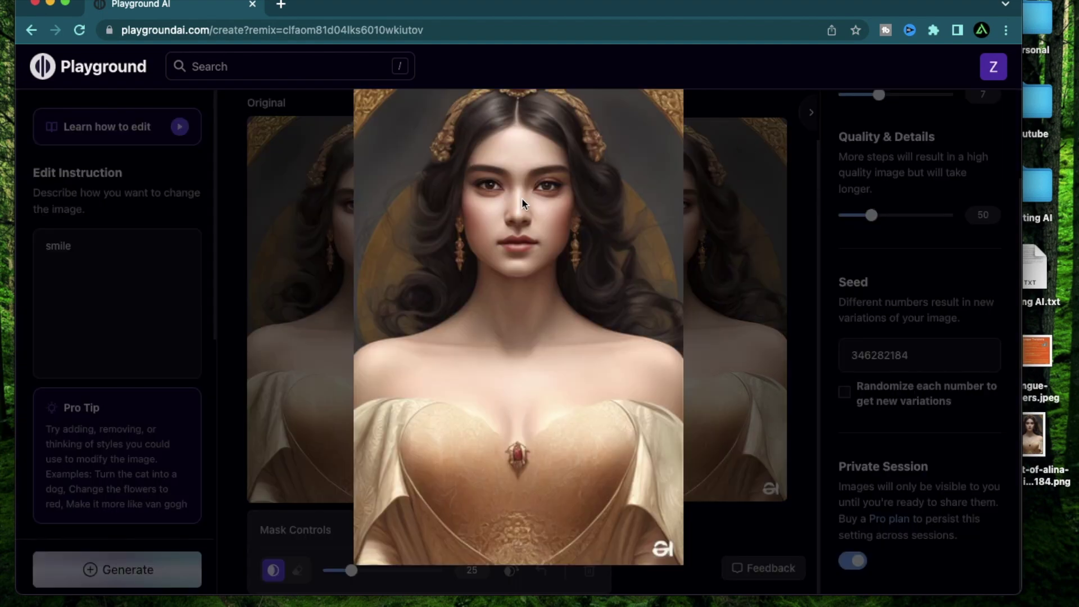
click(385, 225)
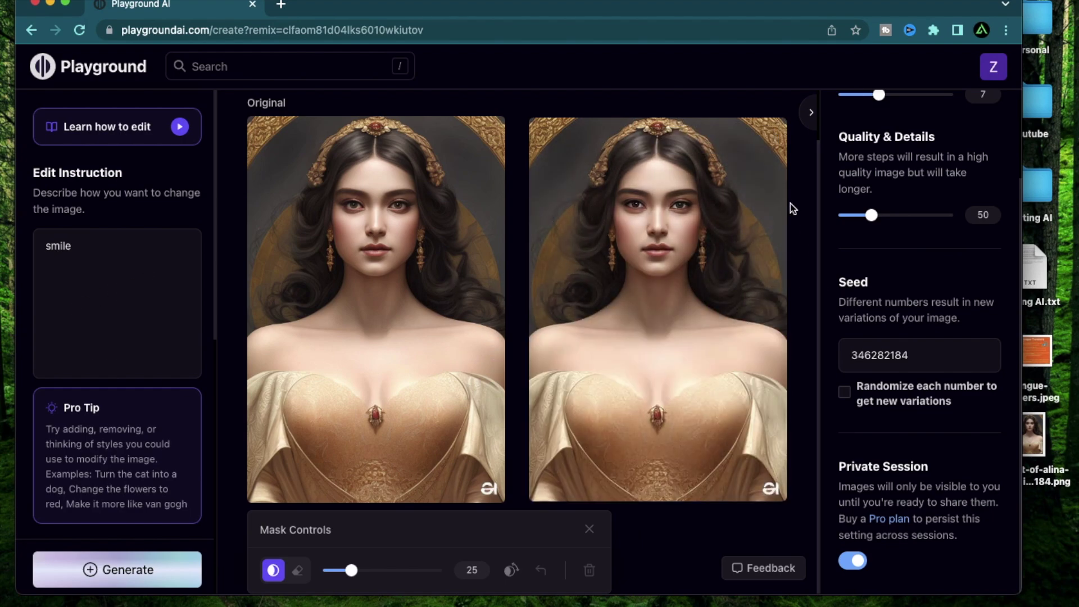
click(765, 141)
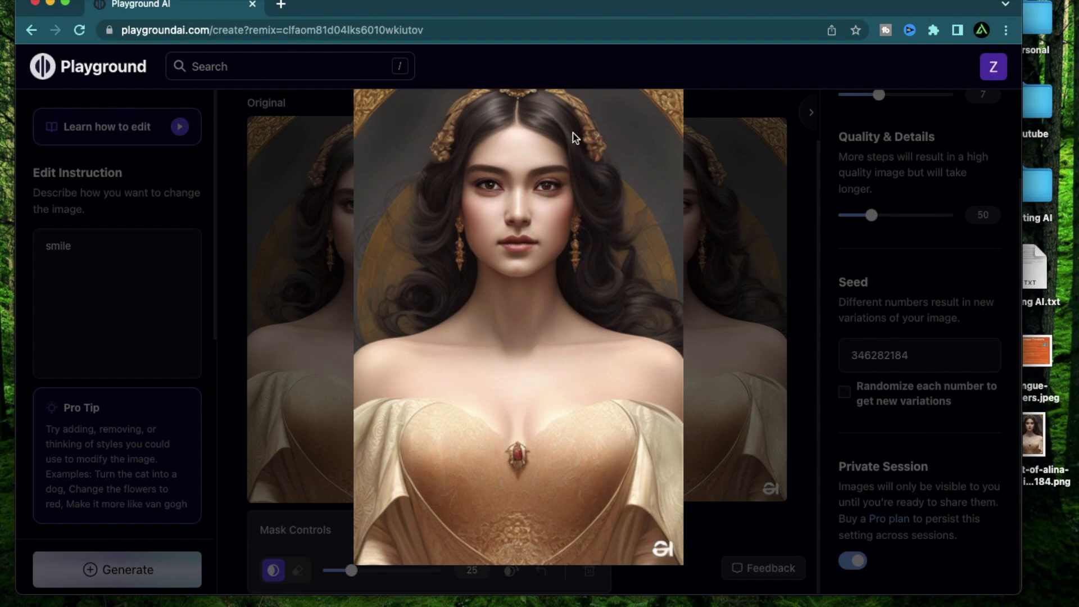
click(604, 351)
click(772, 141)
Start a new edit from the subtle-smile result with the mouth masked
click(316, 267)
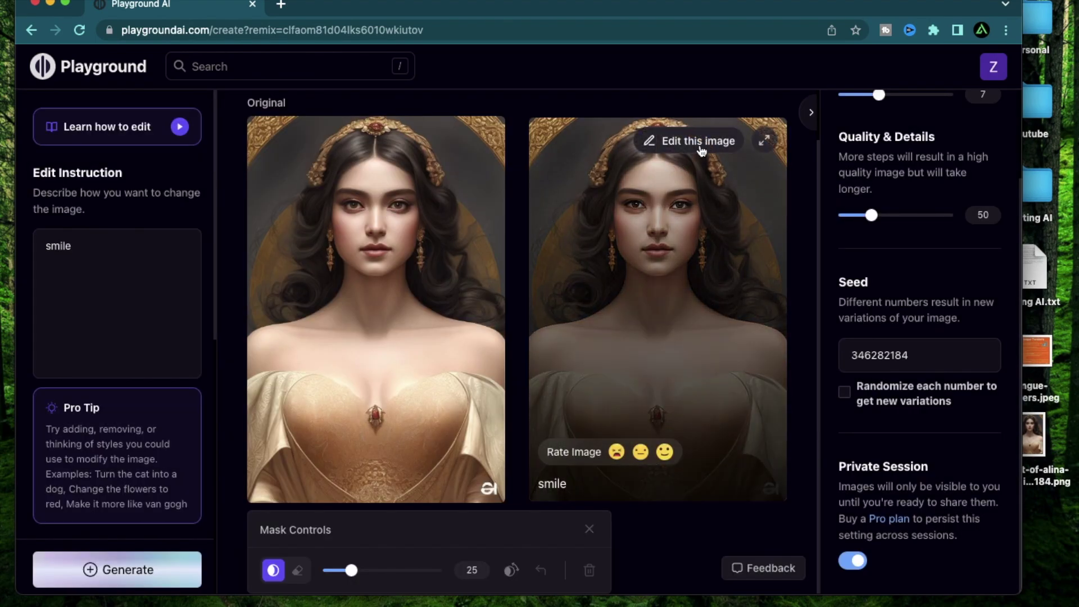
click(701, 148)
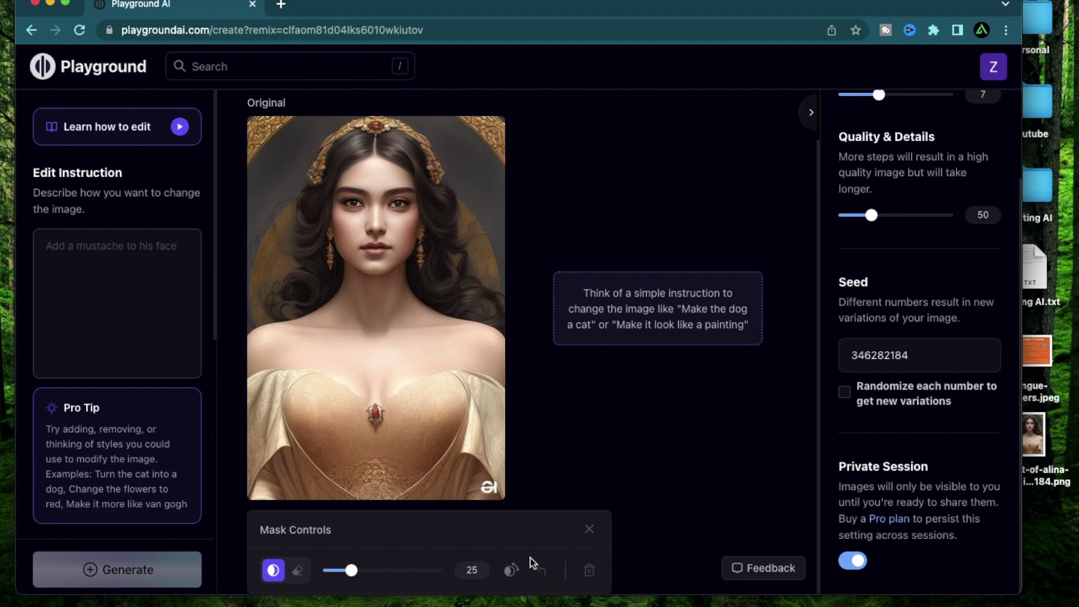
drag(356, 248, 387, 247)
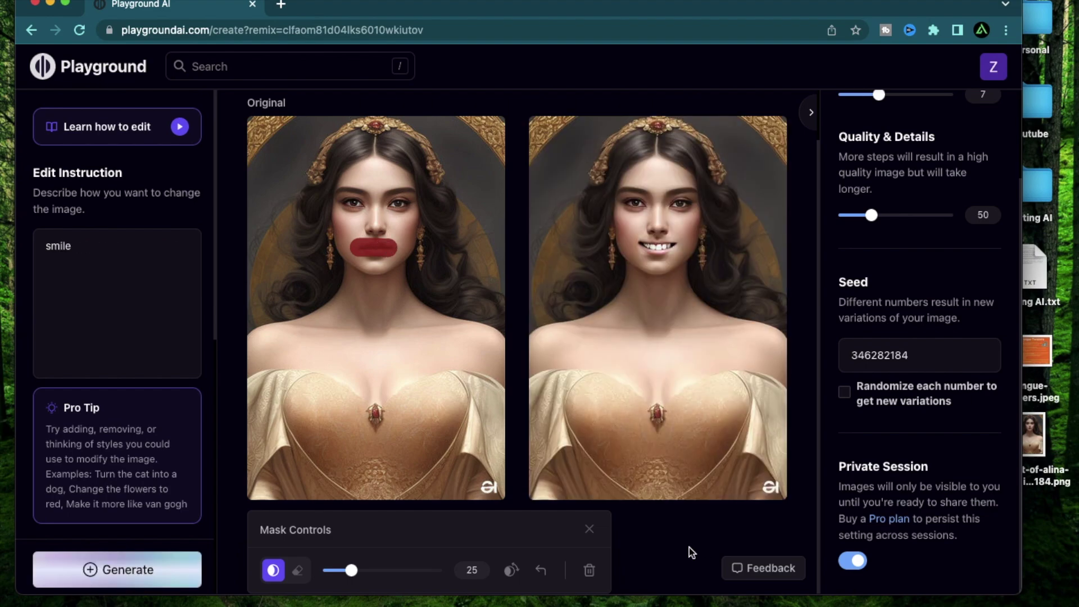
Preview the original portrait PNG from the desktop at full size
mouse_move(656, 306)
click(1033, 437)
key(space)
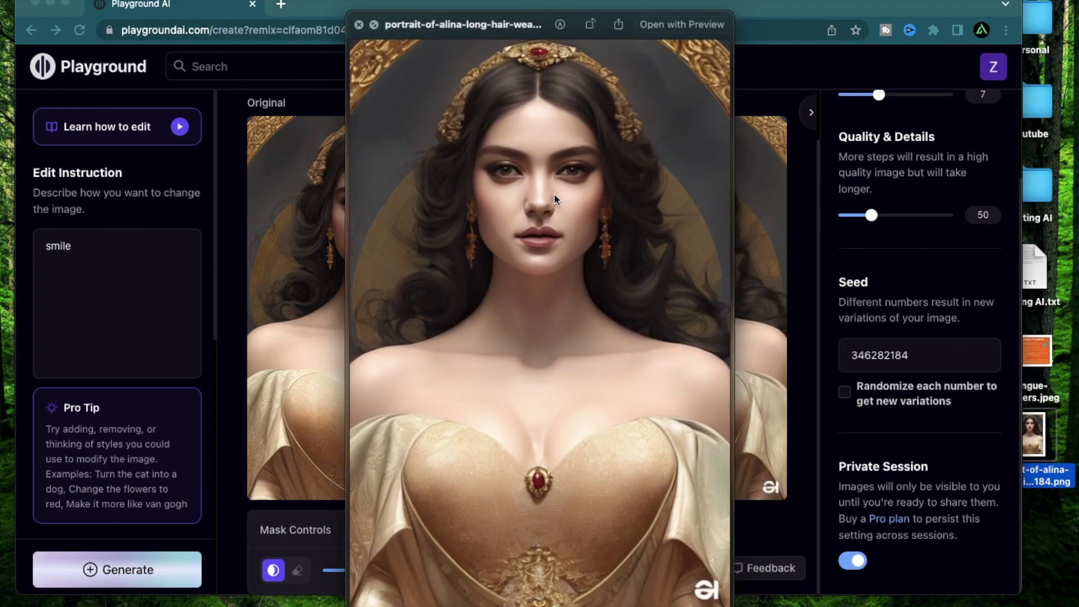
key(space)
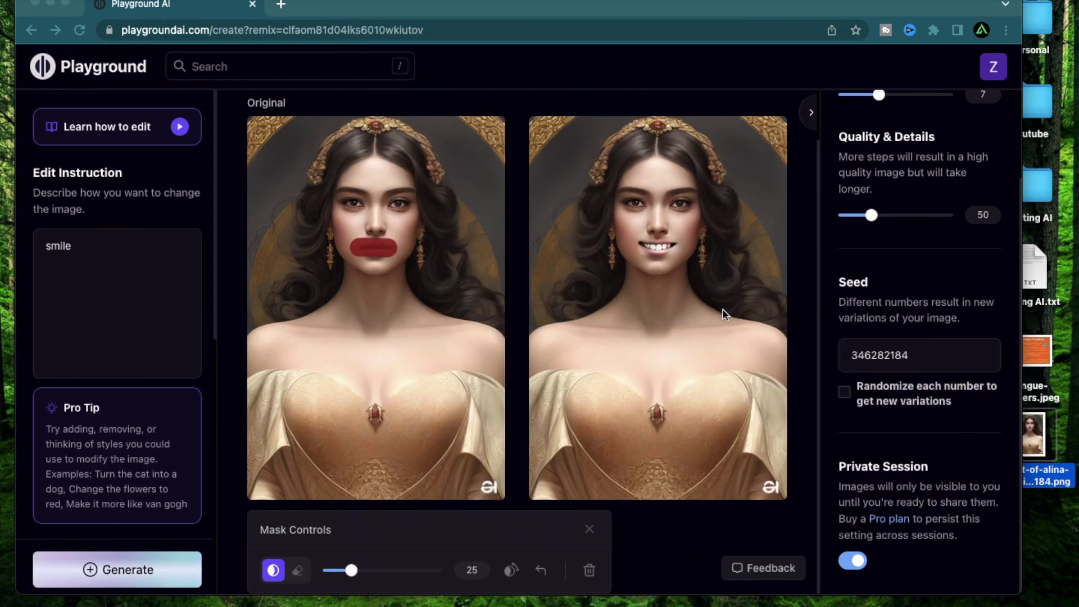
click(784, 163)
click(763, 139)
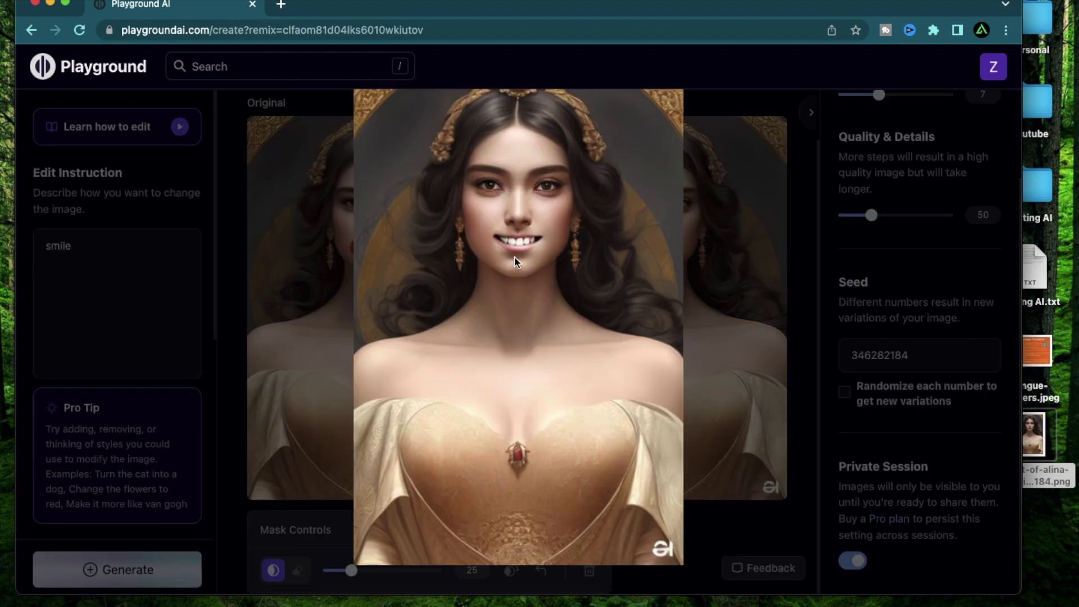
click(514, 257)
click(767, 139)
click(1034, 433)
key(space)
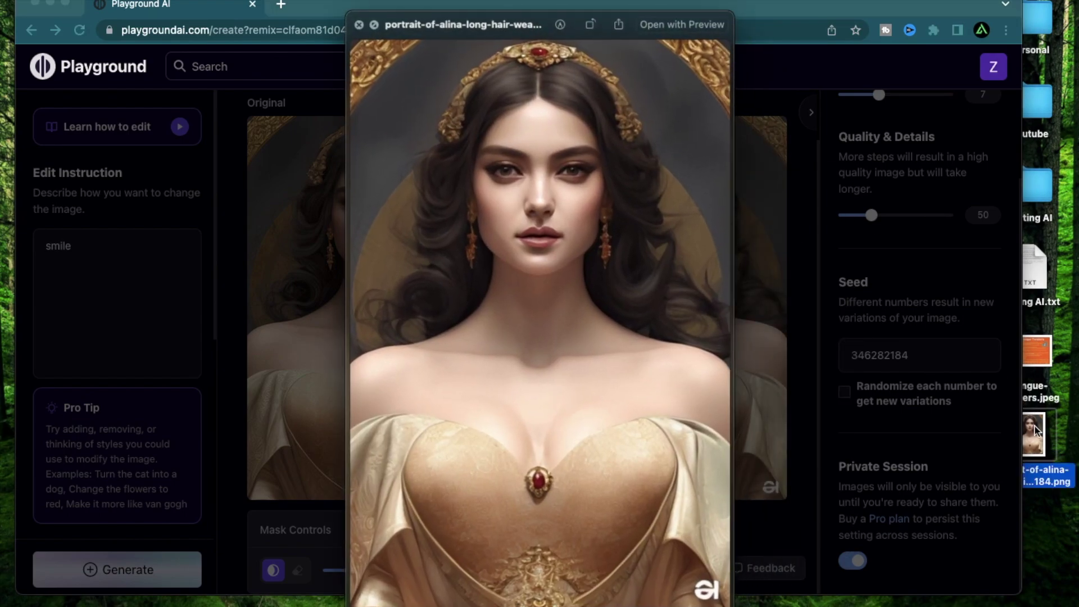
key(space)
click(1055, 532)
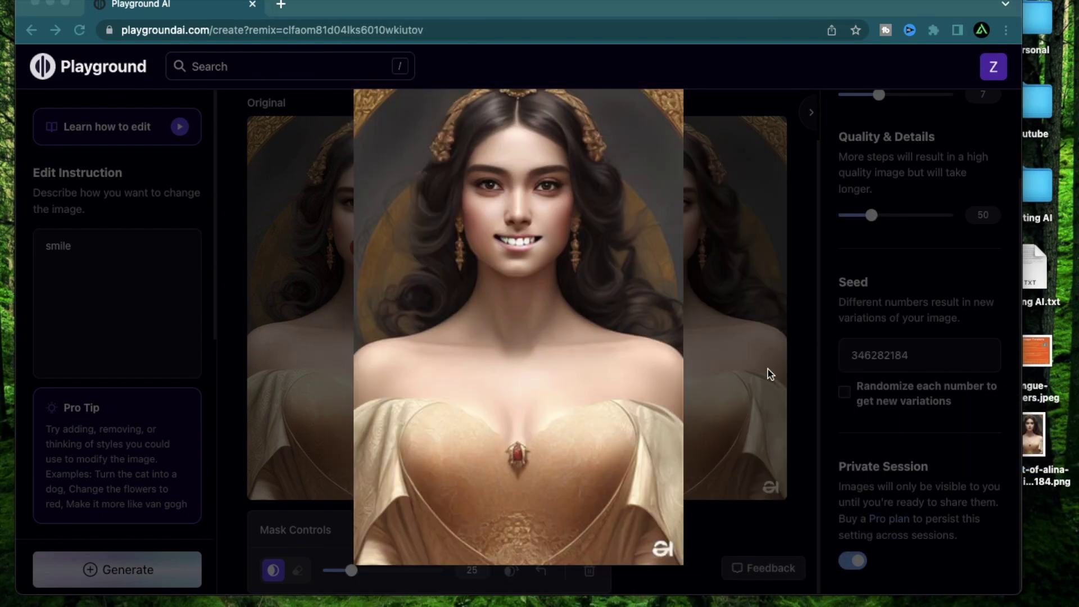
click(722, 472)
click(767, 140)
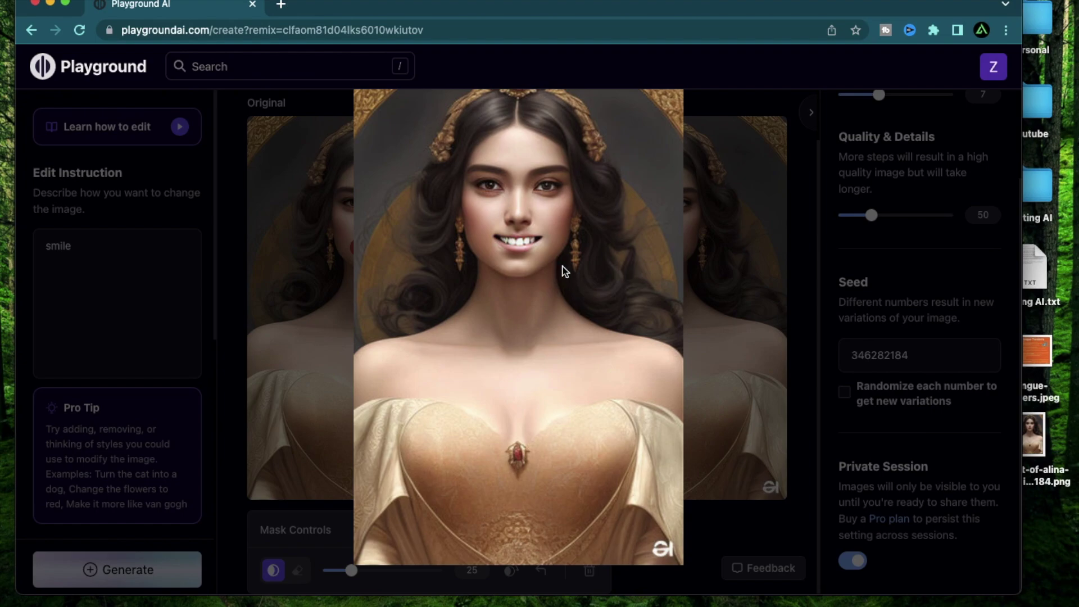
click(734, 329)
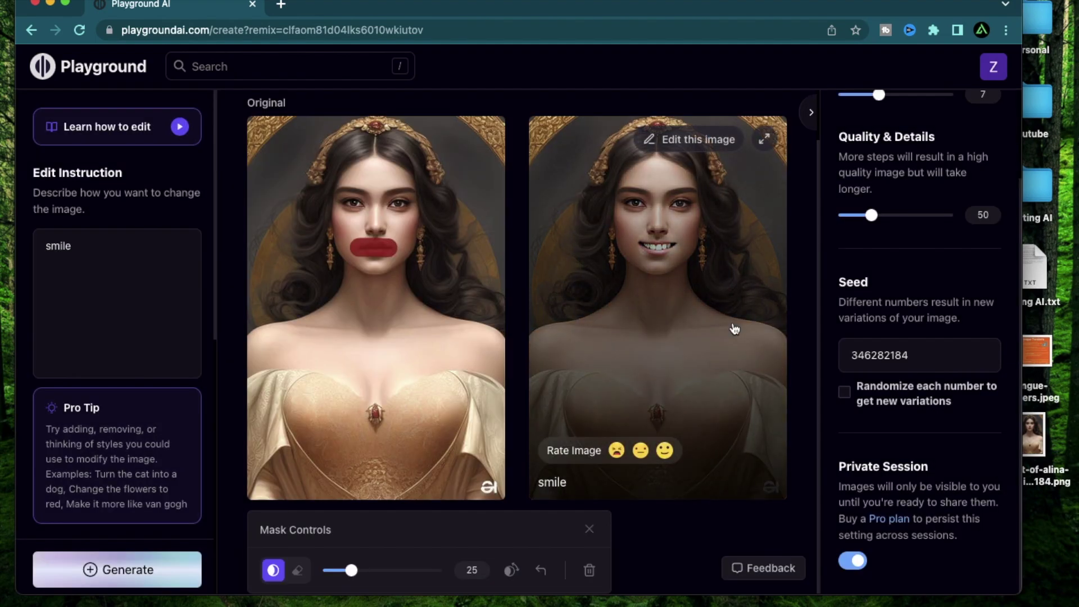